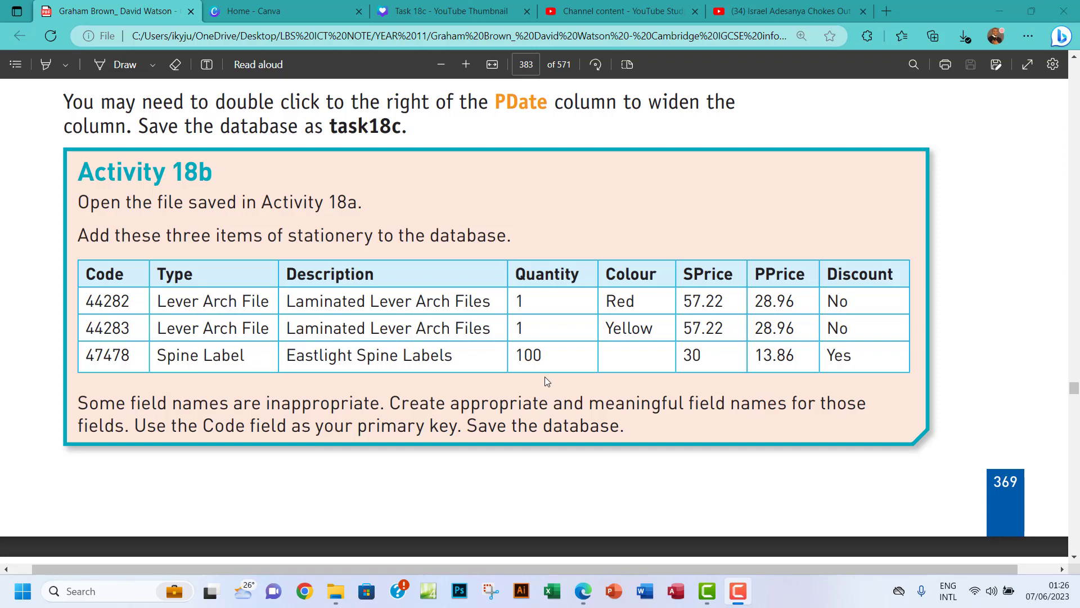
Highlight the 'Activity 18b' heading on page 383 of the textbook PDF in Edge.
{"action": "left_click_drag", "start_coordinate": [83, 178], "coordinate": [218, 175]}
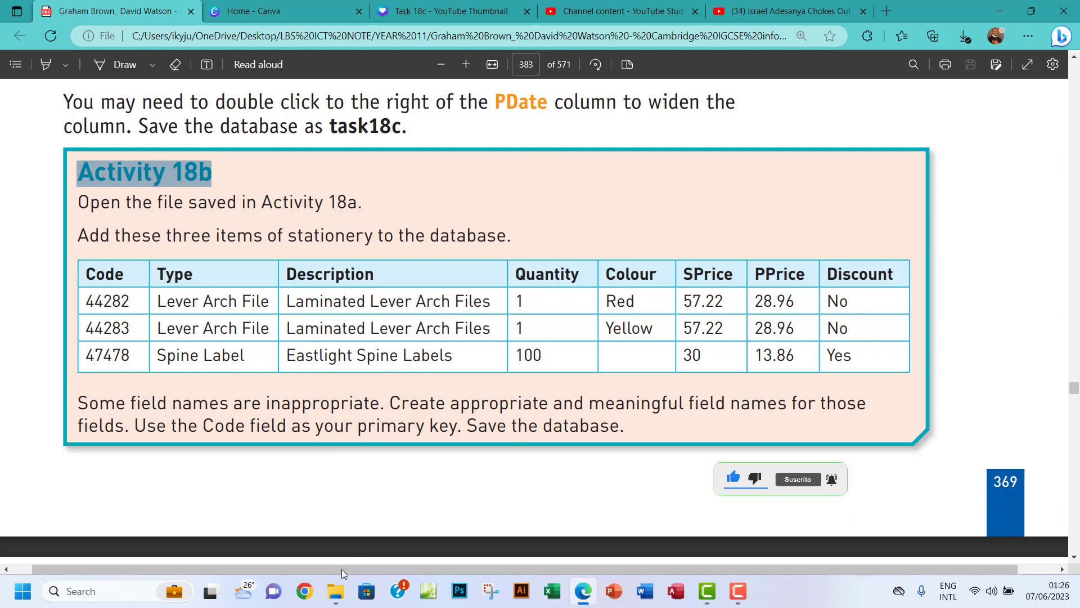
Open the IGCSE ICT 2023_2025 database and its activity18a_tblStationery table.
{"action": "left_click", "coordinate": [336, 591]}
{"action": "double_click", "coordinate": [308, 137]}
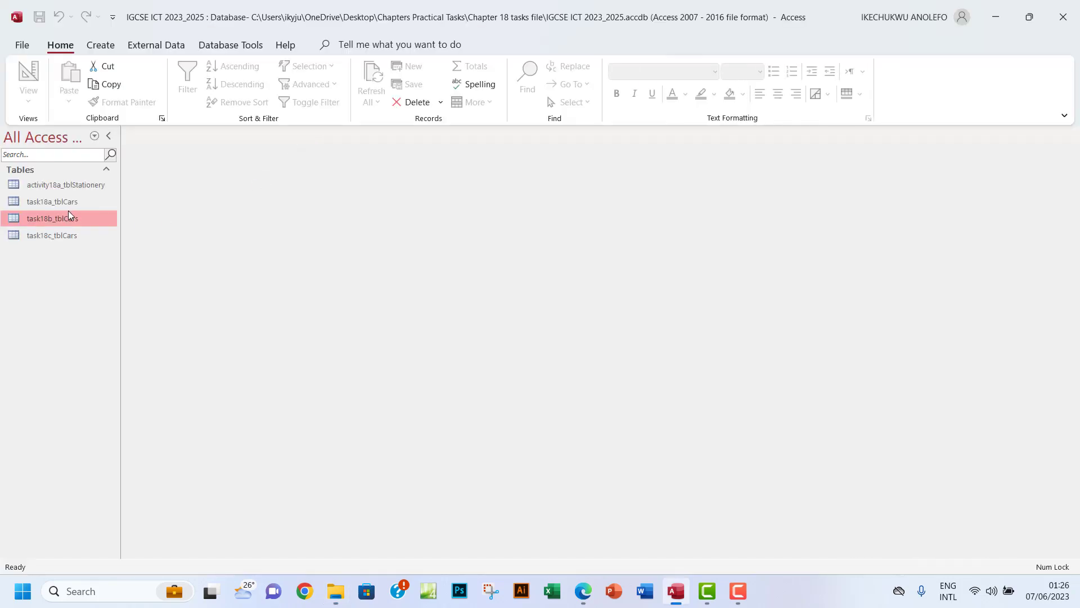
{"action": "double_click", "coordinate": [47, 185]}
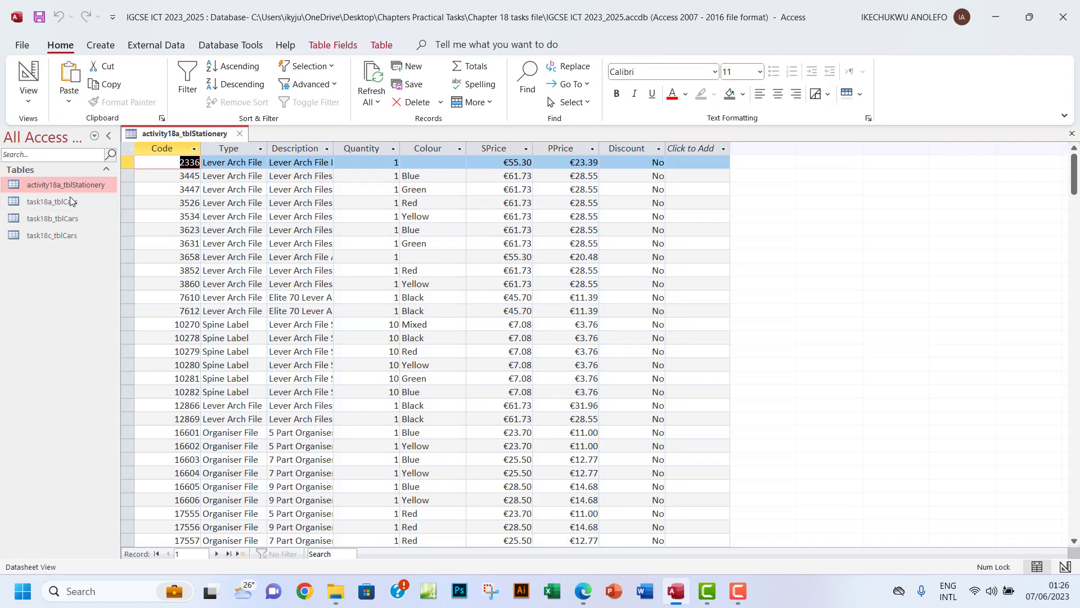
Save the table as a new object named activity18b_tblStationery.
{"action": "left_click", "coordinate": [25, 46]}
{"action": "left_click", "coordinate": [56, 231]}
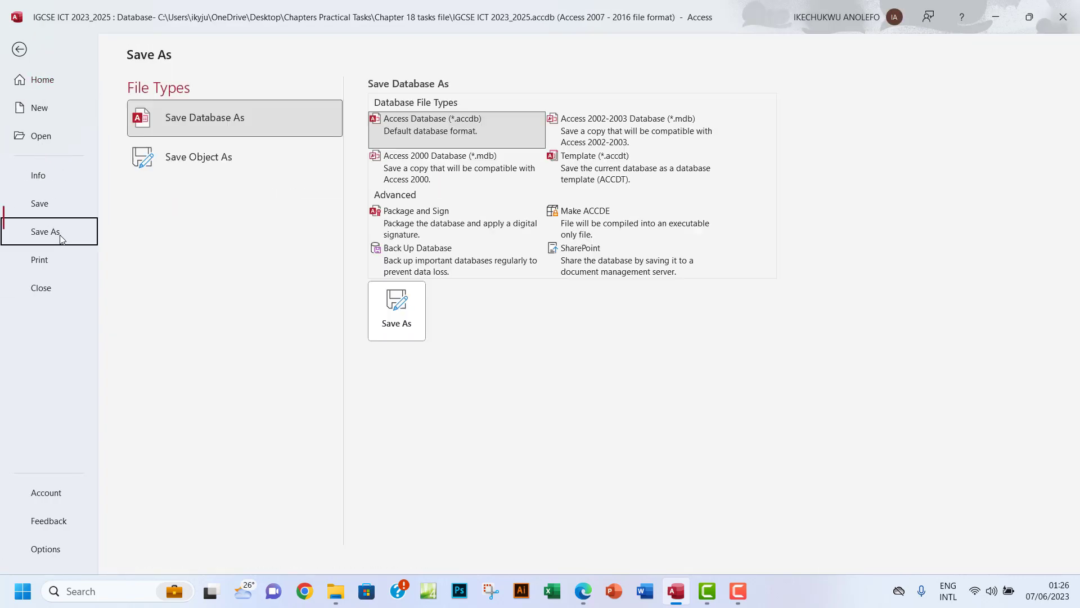
{"action": "left_click", "coordinate": [199, 160]}
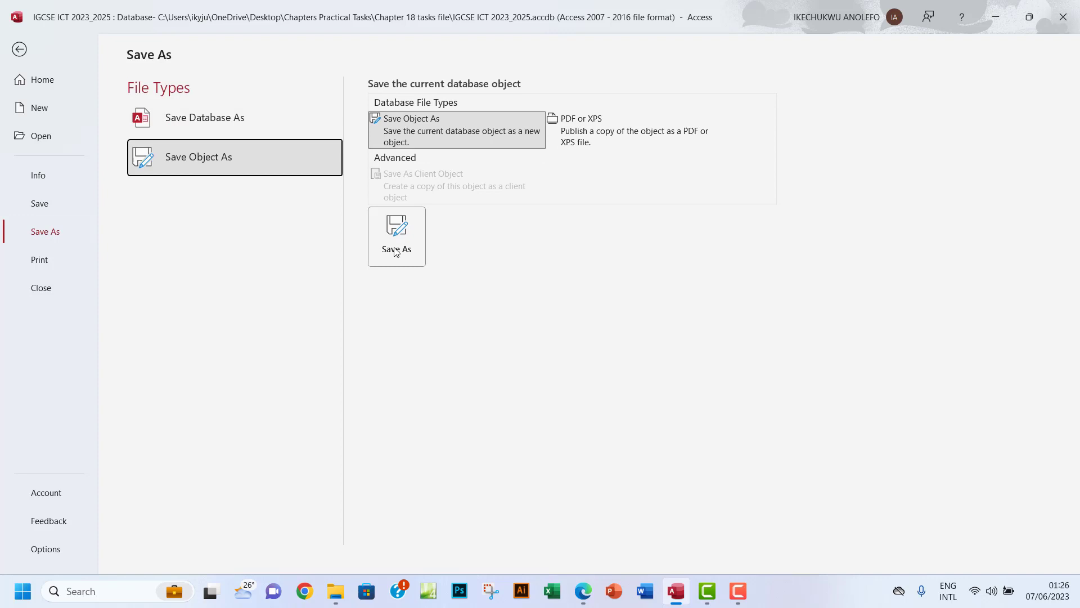
{"action": "left_click", "coordinate": [396, 250]}
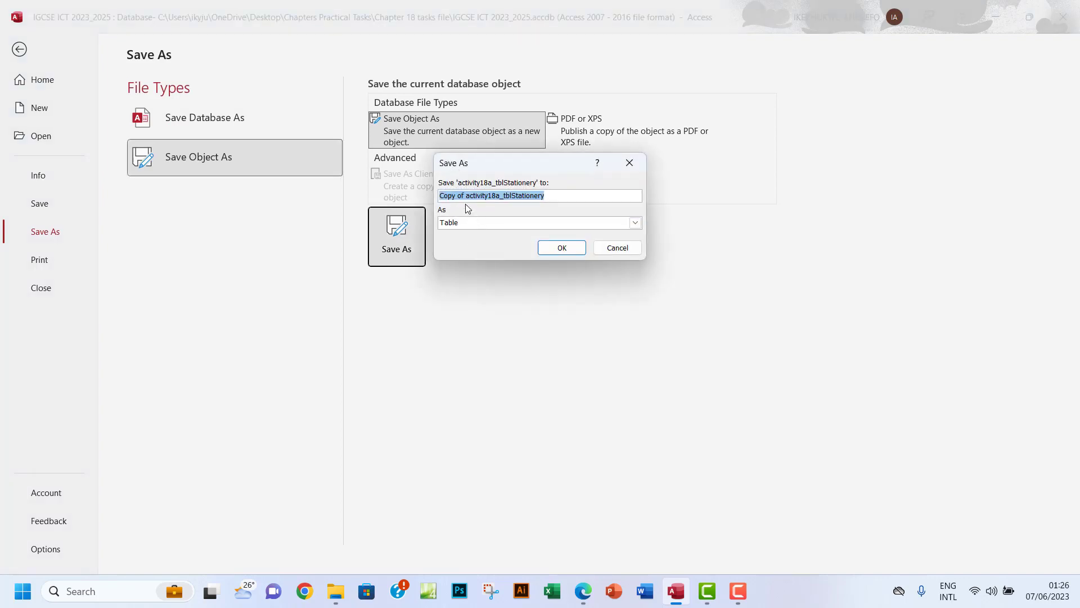
{"action": "left_click_drag", "start_coordinate": [465, 196], "coordinate": [409, 203]}
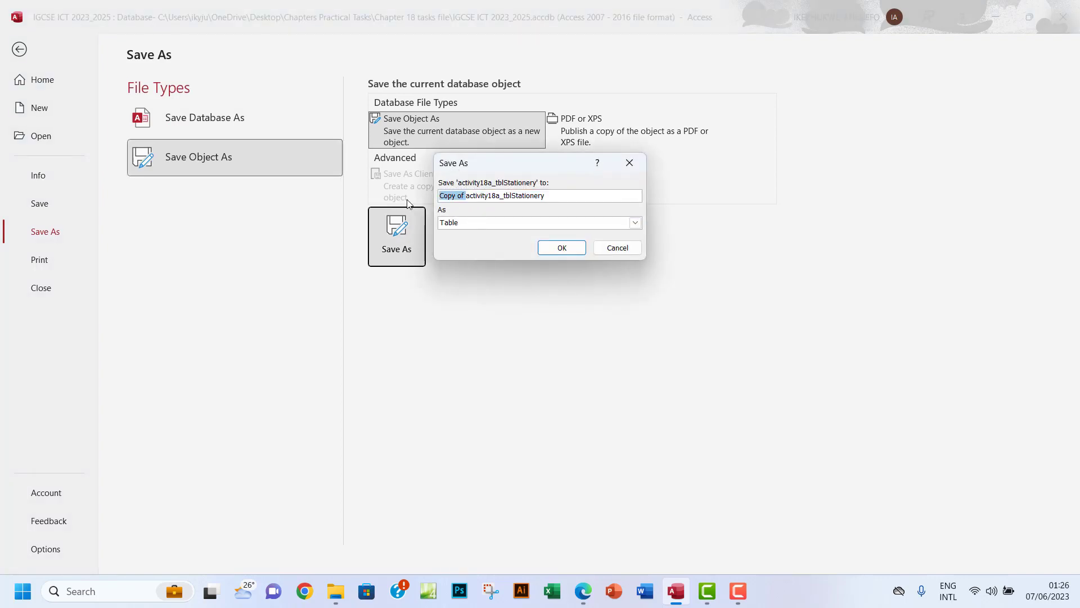
{"action": "key", "text": "BackSpace"}
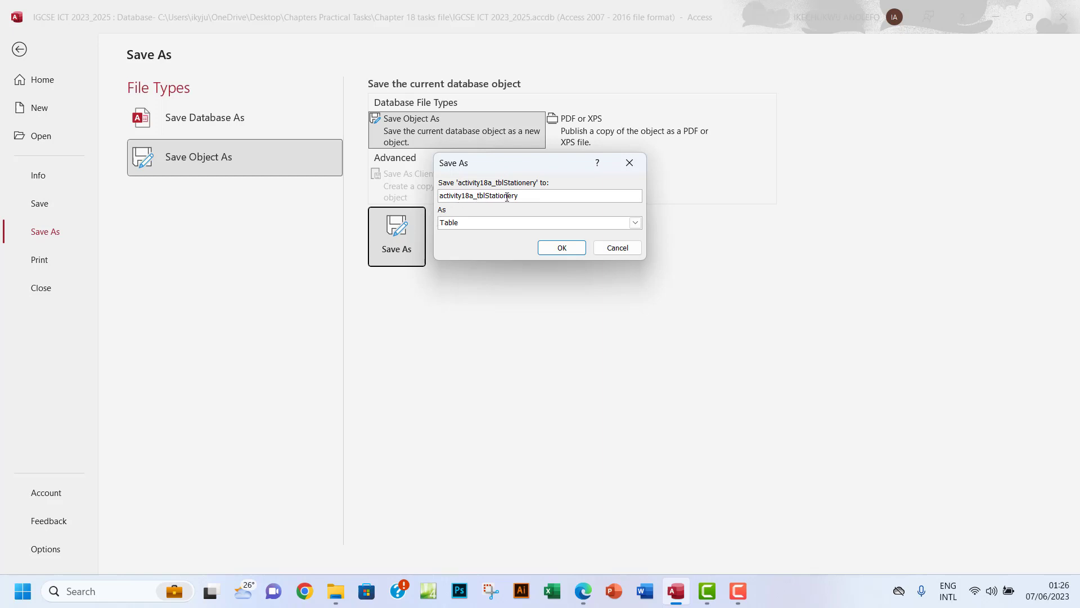
{"action": "key", "text": "BackSpace"}
{"action": "type", "text": "b"}
{"action": "left_click_drag", "start_coordinate": [493, 193], "coordinate": [474, 194]}
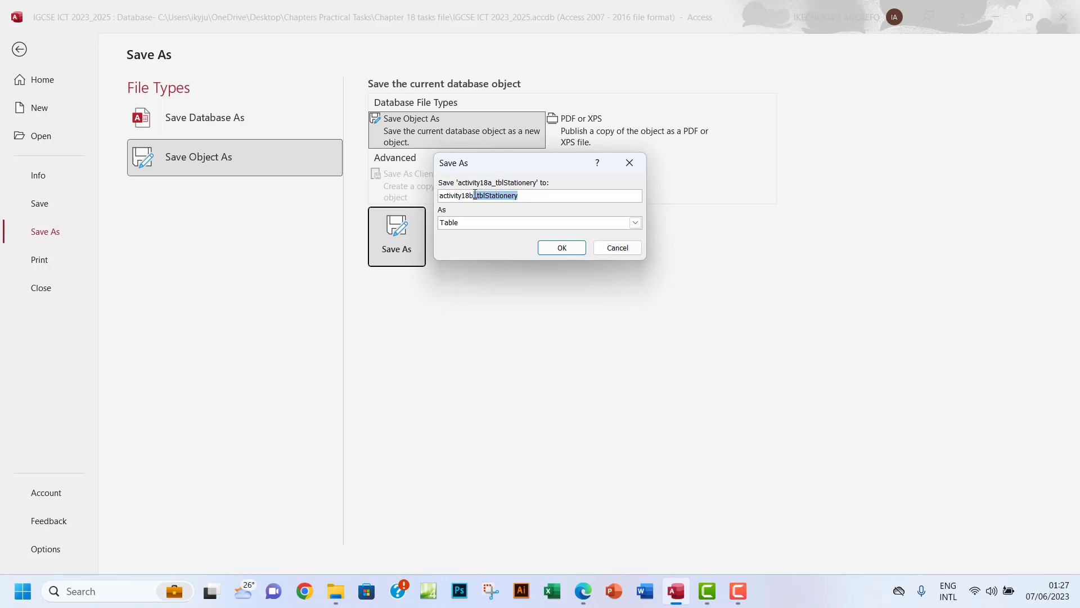
{"action": "left_click", "coordinate": [561, 248]}
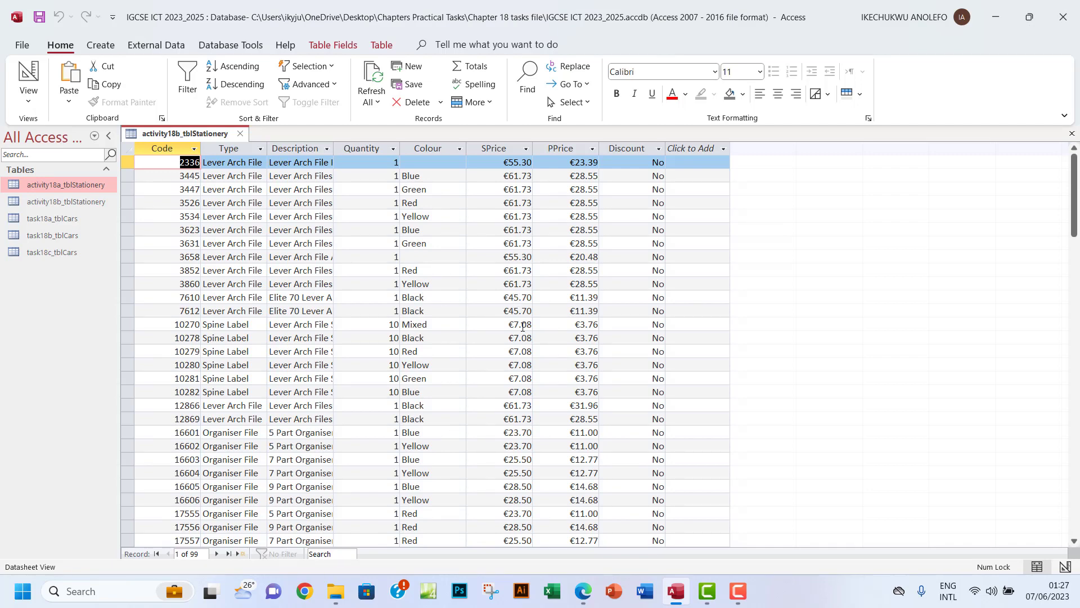
Scroll to the last records, then highlight the textbook note about inappropriate field names.
{"action": "scroll", "coordinate": [522, 326], "scroll_direction": "down", "scroll_amount": 20}
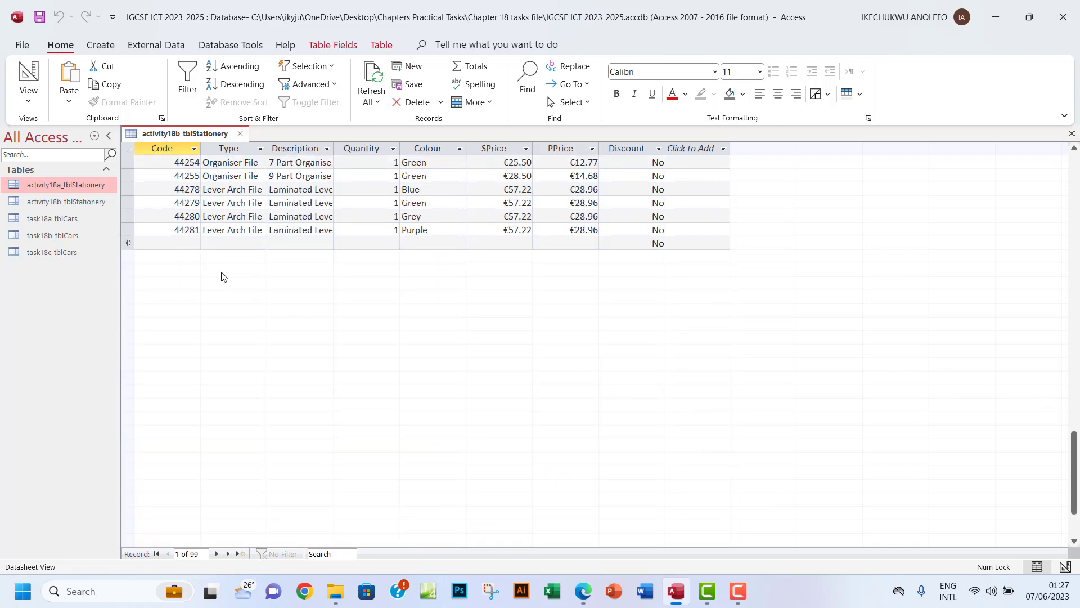
{"action": "left_click", "coordinate": [586, 596]}
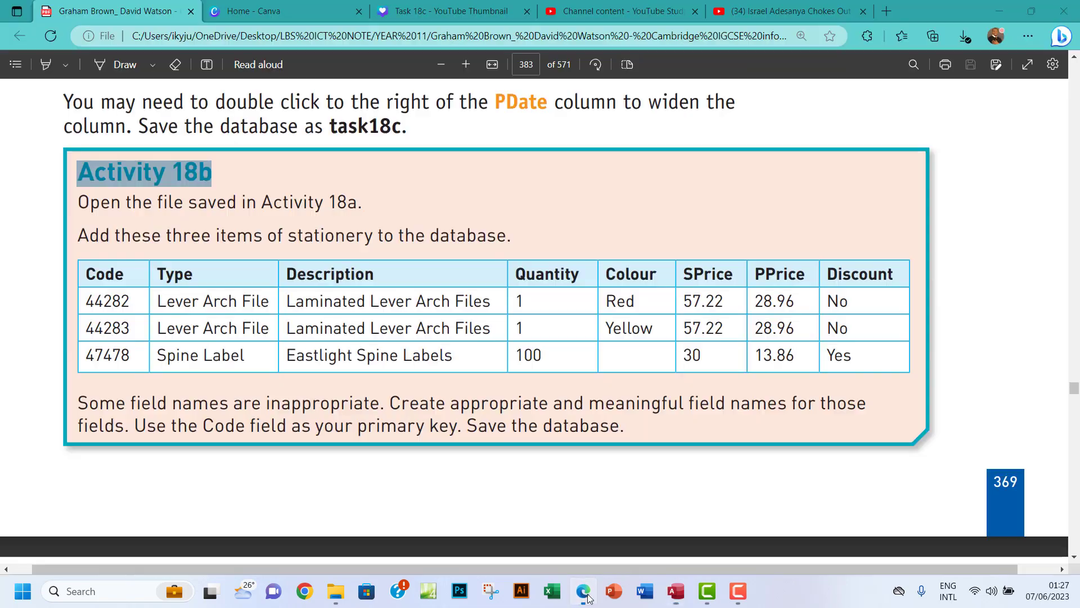
{"action": "left_click_drag", "start_coordinate": [193, 408], "coordinate": [329, 408]}
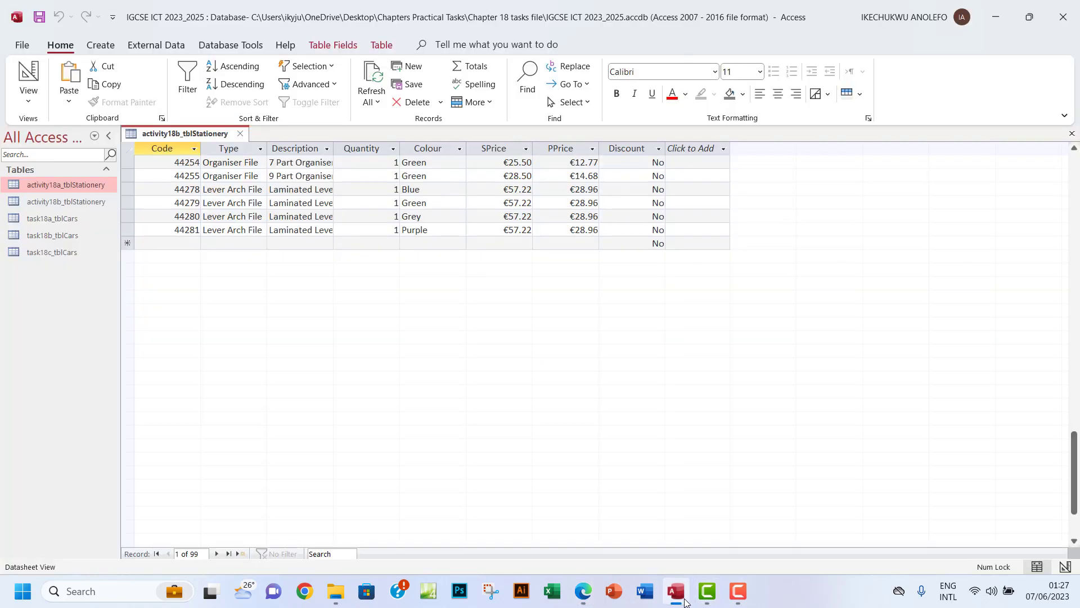
Widen the Type column so full item types are visible.
{"action": "left_click", "coordinate": [676, 591]}
{"action": "left_click_drag", "start_coordinate": [267, 147], "coordinate": [300, 145]}
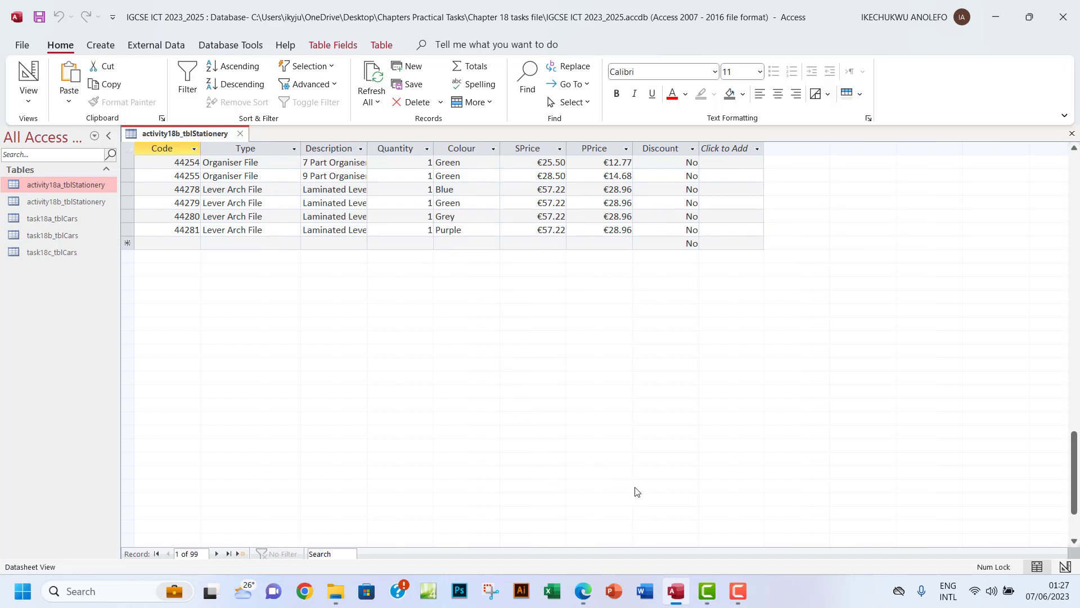
{"action": "left_click", "coordinate": [583, 591]}
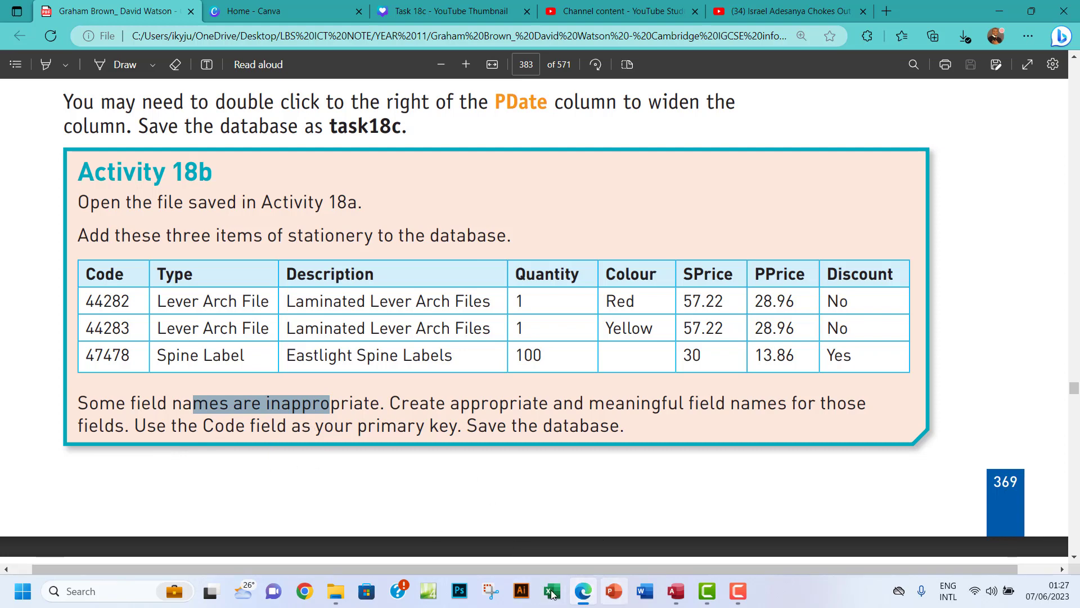
{"action": "left_click", "coordinate": [675, 594]}
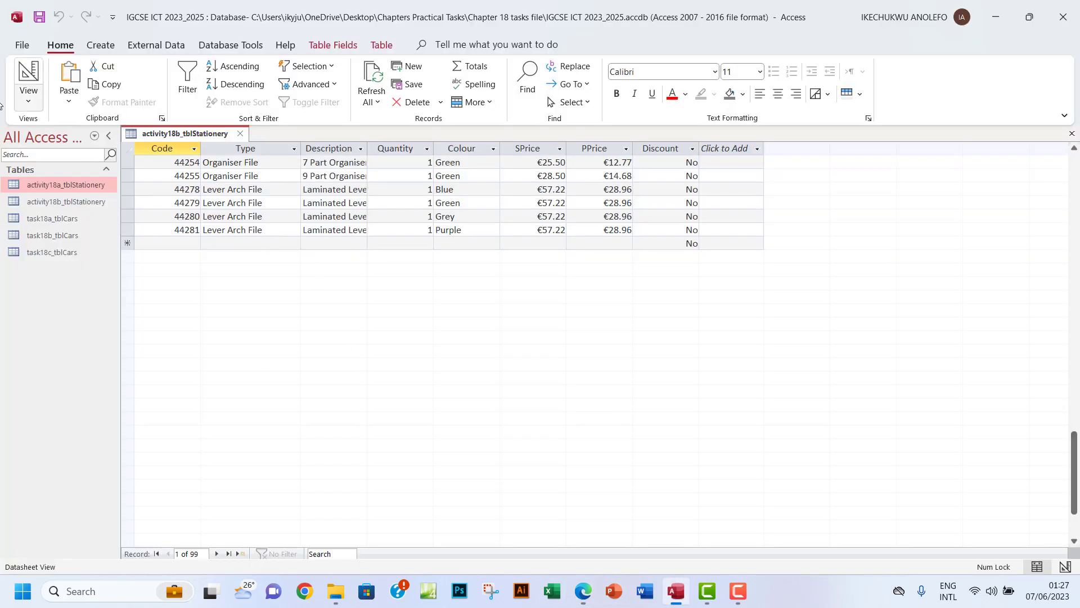
{"action": "left_click", "coordinate": [28, 76]}
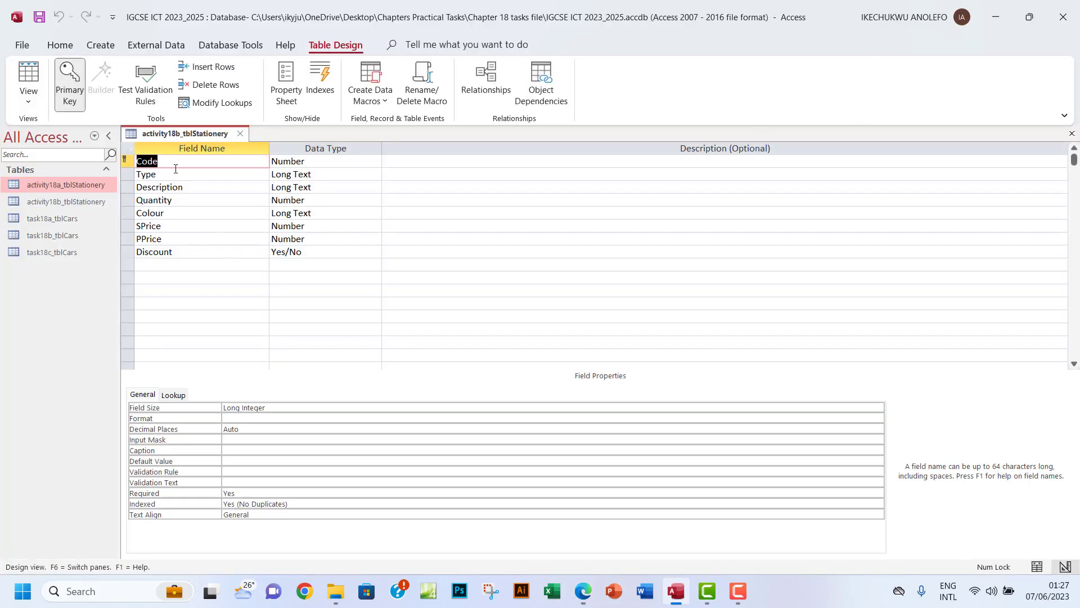
{"action": "left_click", "coordinate": [28, 79]}
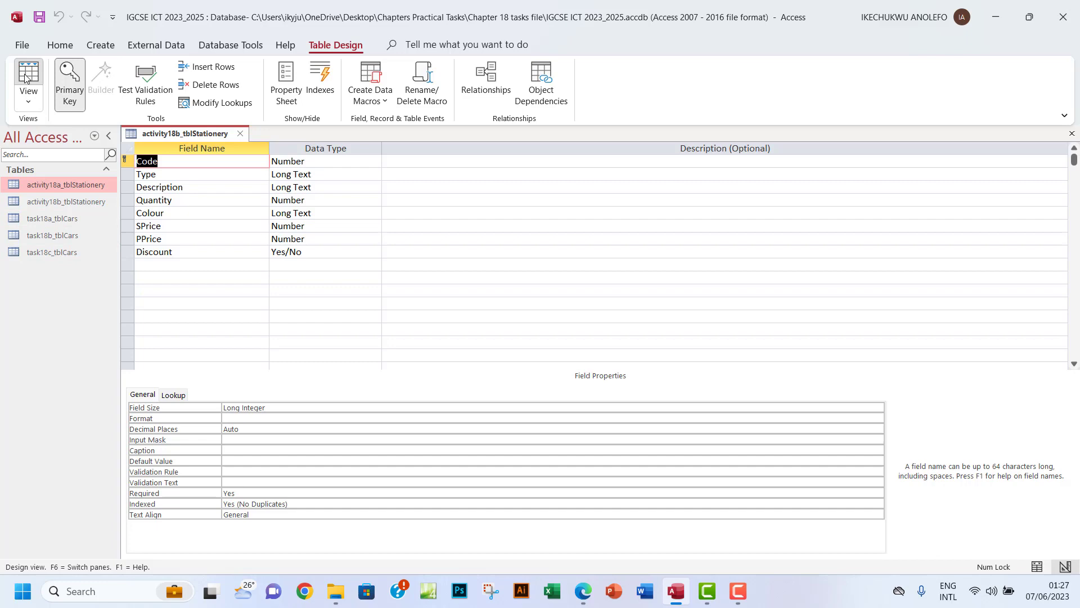
{"action": "scroll", "coordinate": [393, 409], "scroll_direction": "down", "scroll_amount": 18}
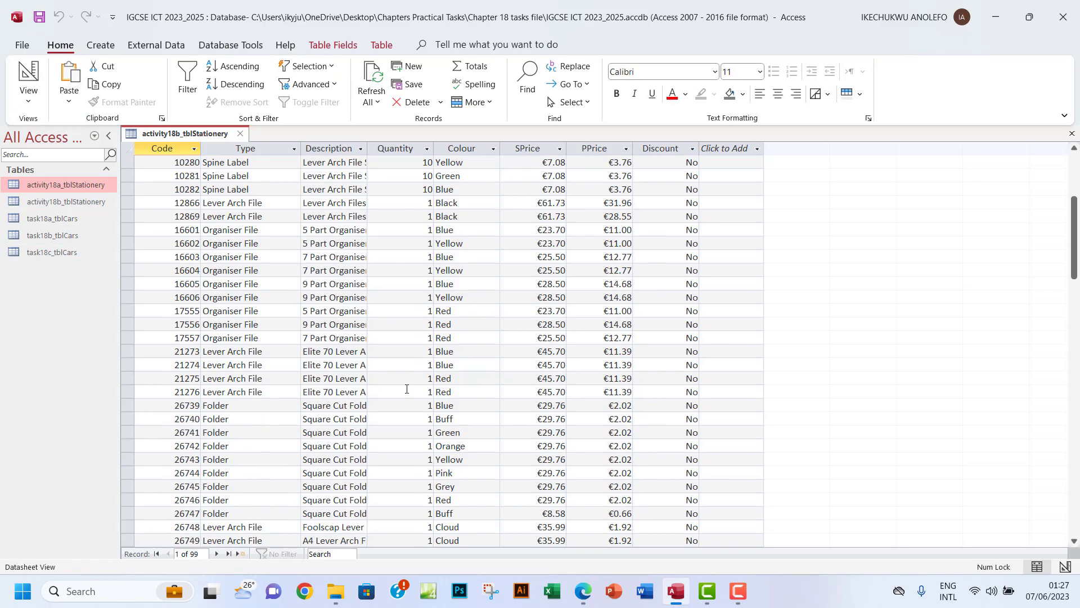
{"action": "scroll", "coordinate": [406, 389], "scroll_direction": "down", "scroll_amount": 5}
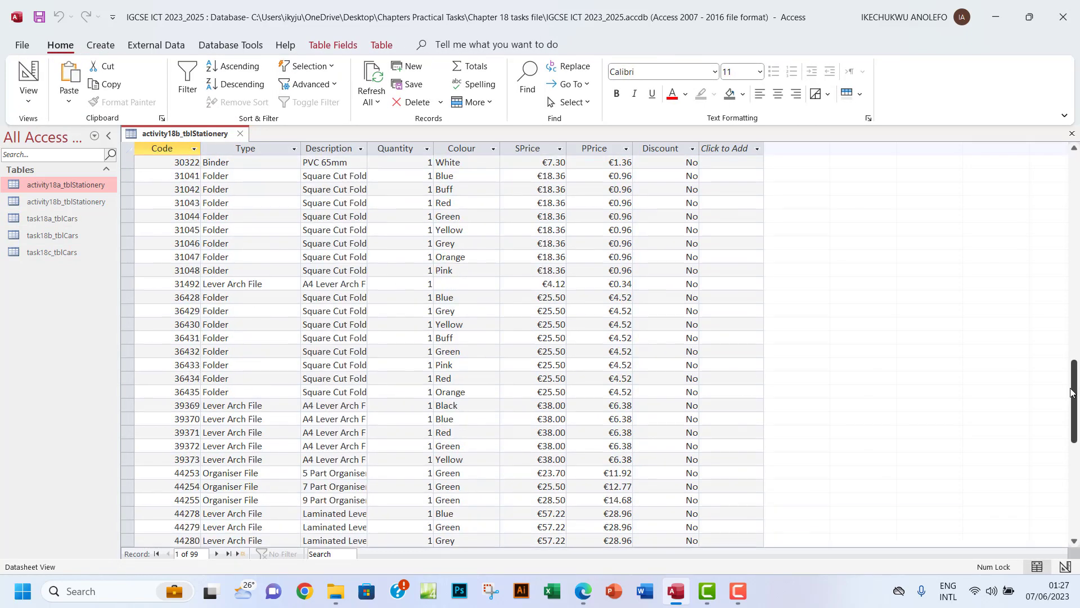
{"action": "left_click_drag", "start_coordinate": [1072, 392], "coordinate": [1073, 460]}
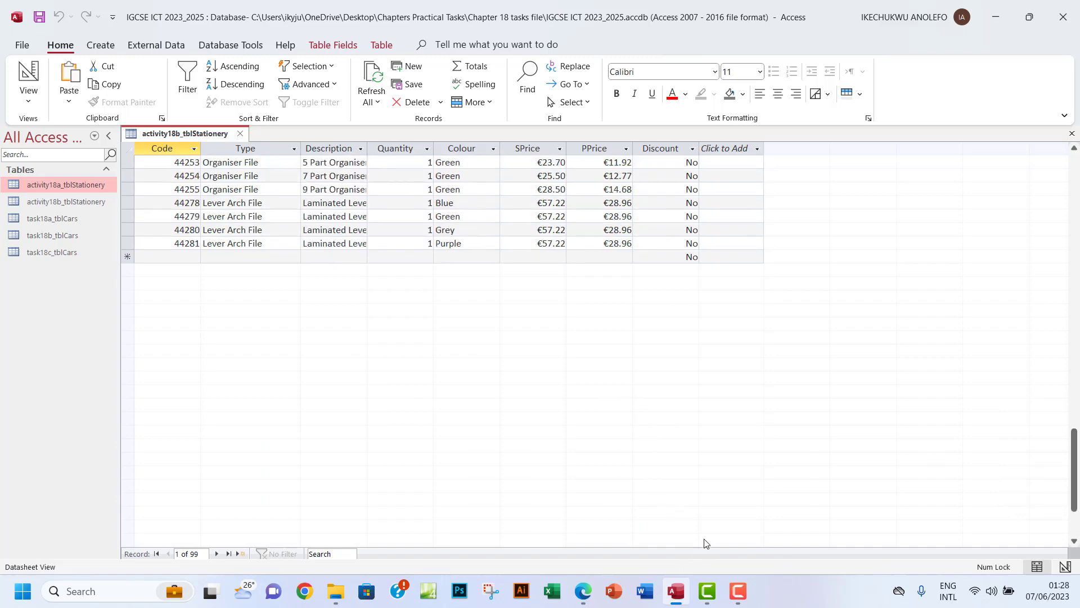
{"action": "left_click", "coordinate": [583, 591]}
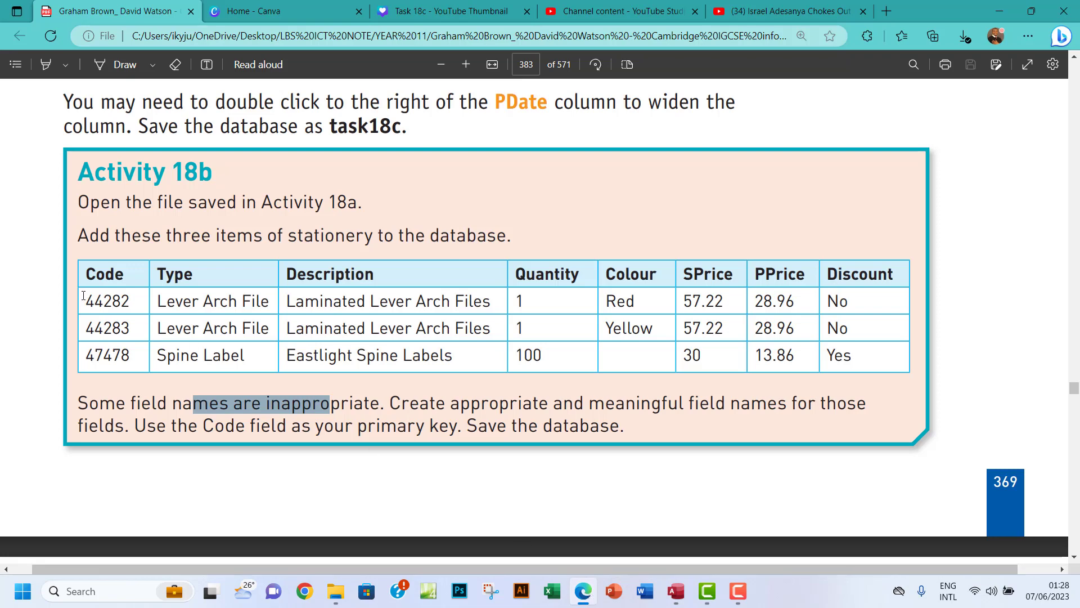
{"action": "left_click_drag", "start_coordinate": [86, 299], "coordinate": [125, 304]}
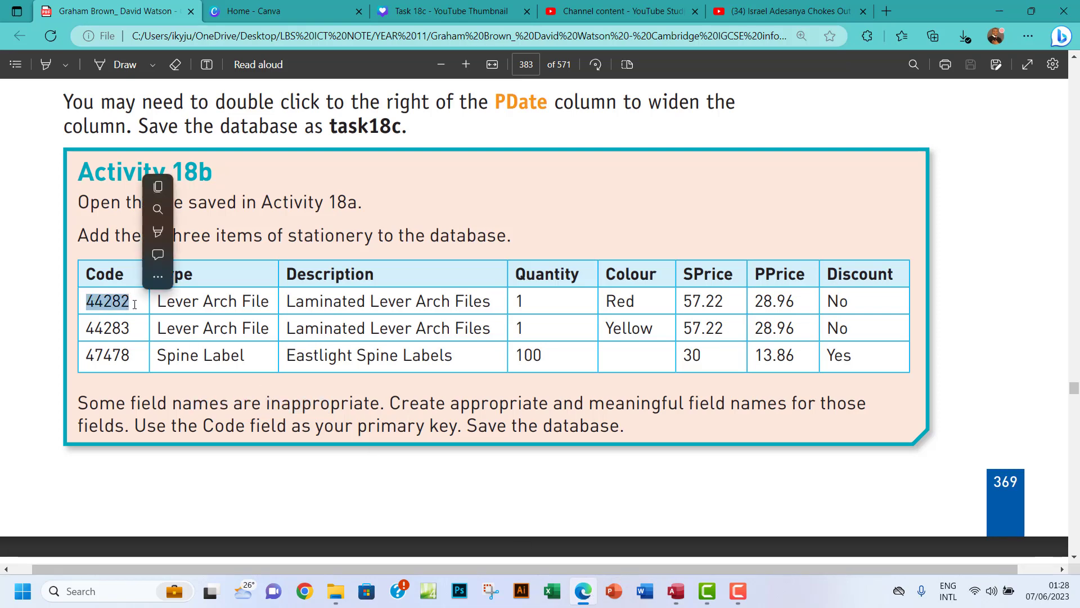
{"action": "key", "text": "ctrl+c"}
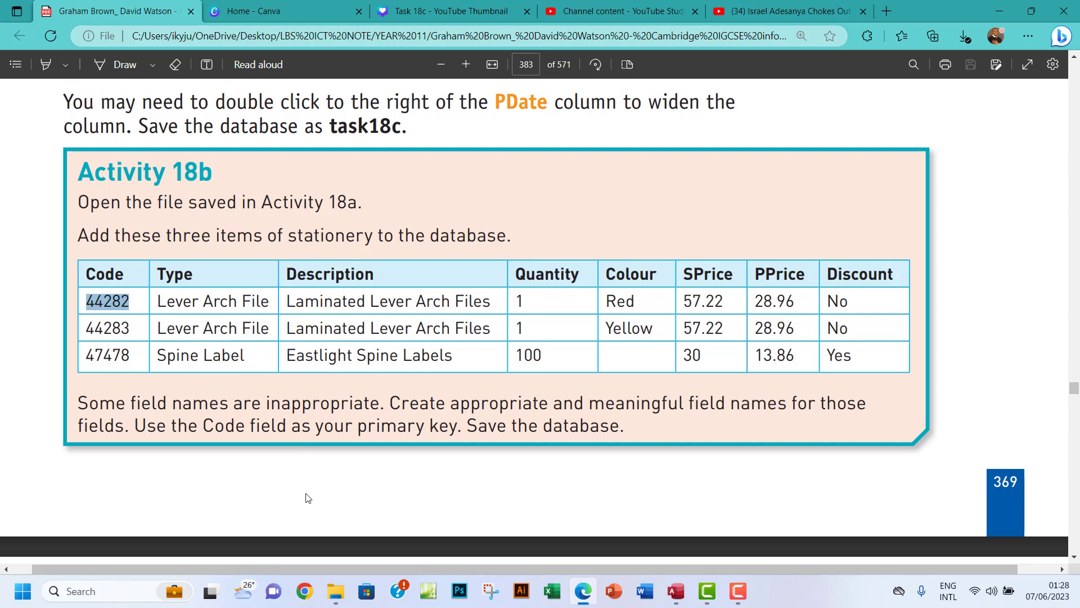
Add new record 44282 with type 'Lever Arch File' copied from the textbook.
{"action": "left_click", "coordinate": [680, 593]}
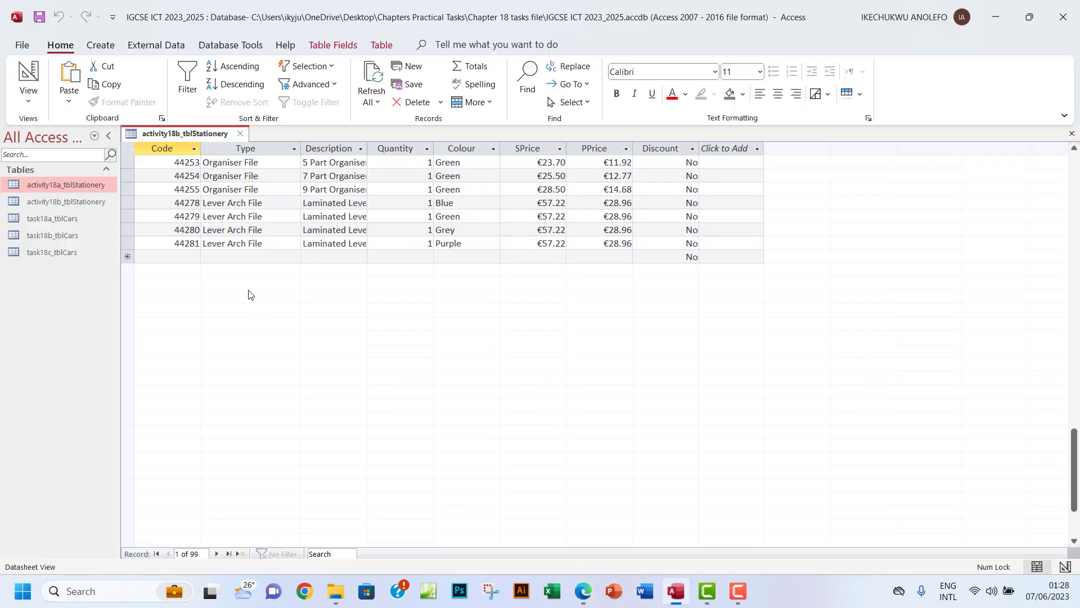
{"action": "left_click", "coordinate": [190, 259]}
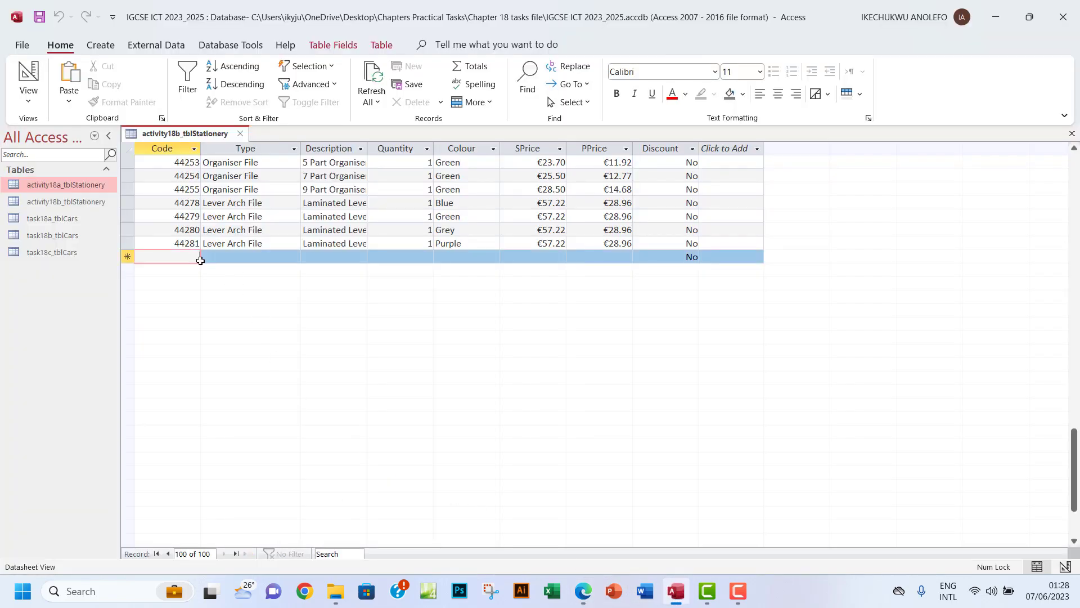
{"action": "key", "text": "ctrl+v"}
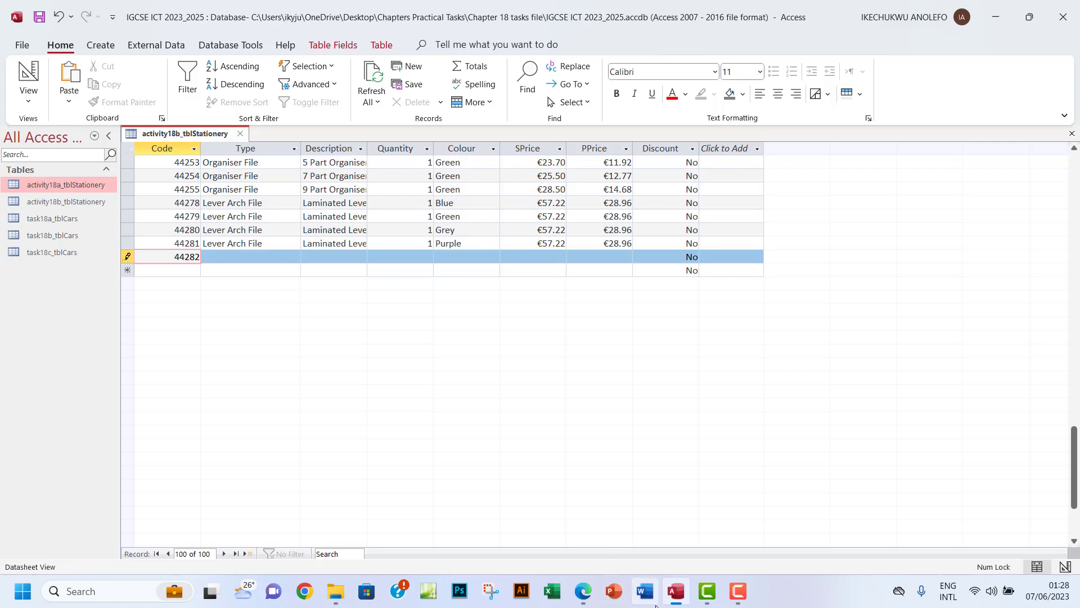
{"action": "left_click", "coordinate": [584, 602]}
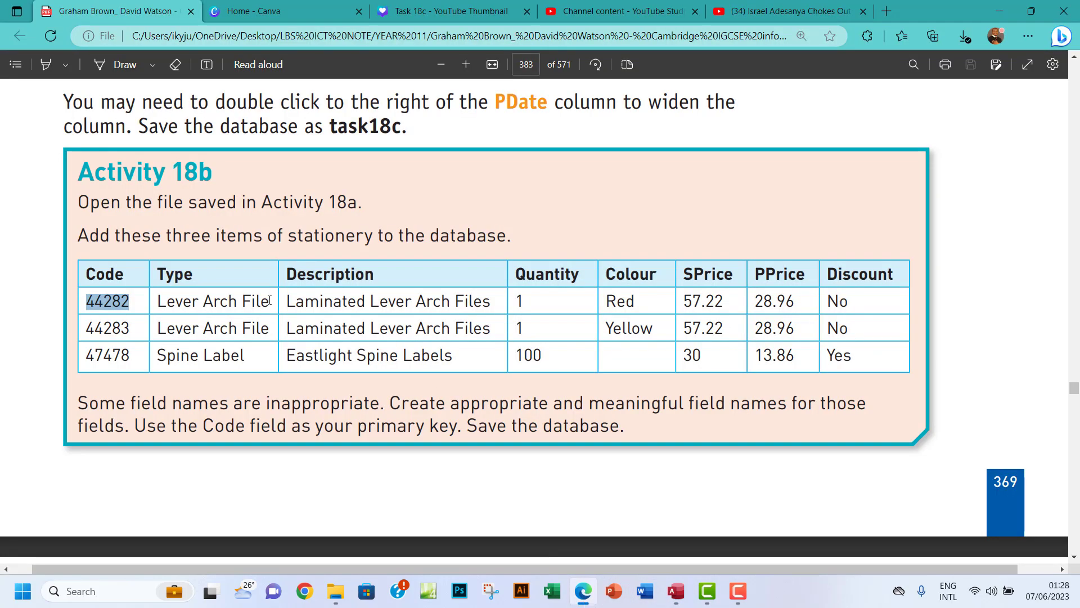
{"action": "left_click_drag", "start_coordinate": [272, 302], "coordinate": [145, 304]}
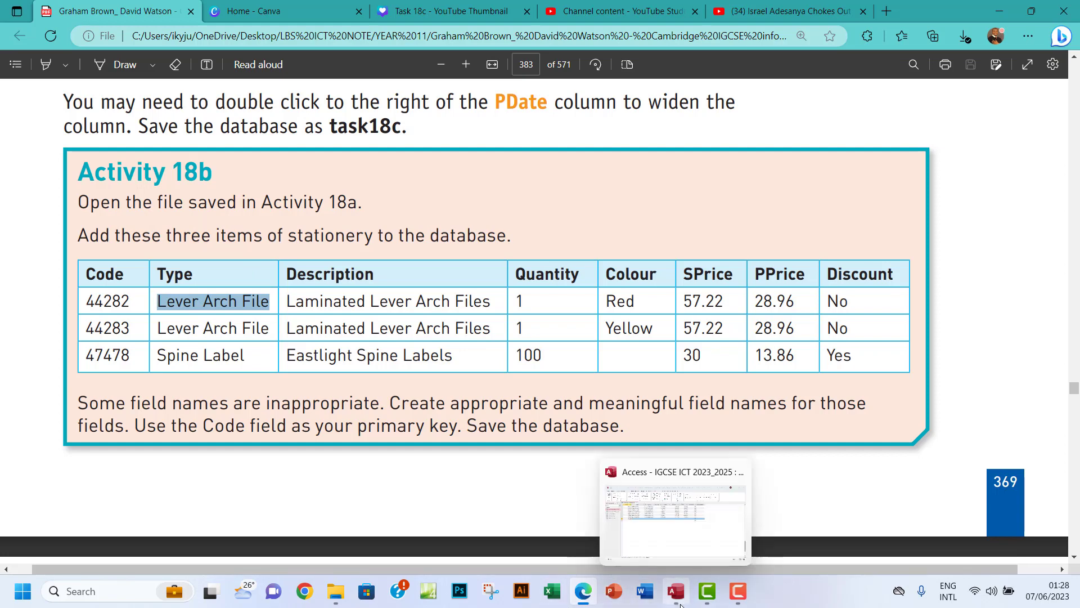
{"action": "left_click", "coordinate": [664, 509]}
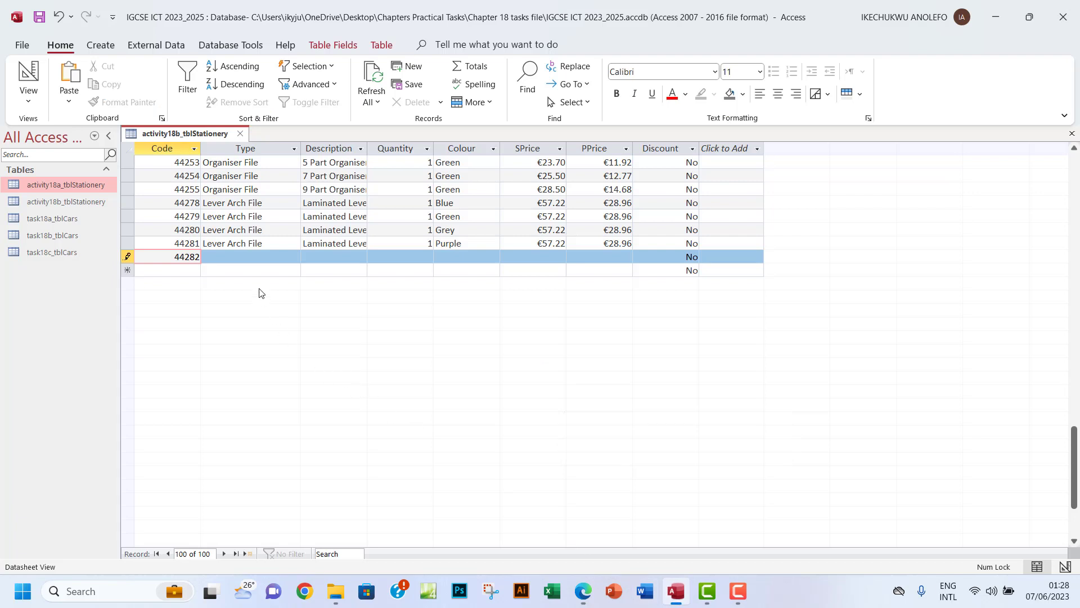
{"action": "left_click", "coordinate": [244, 259]}
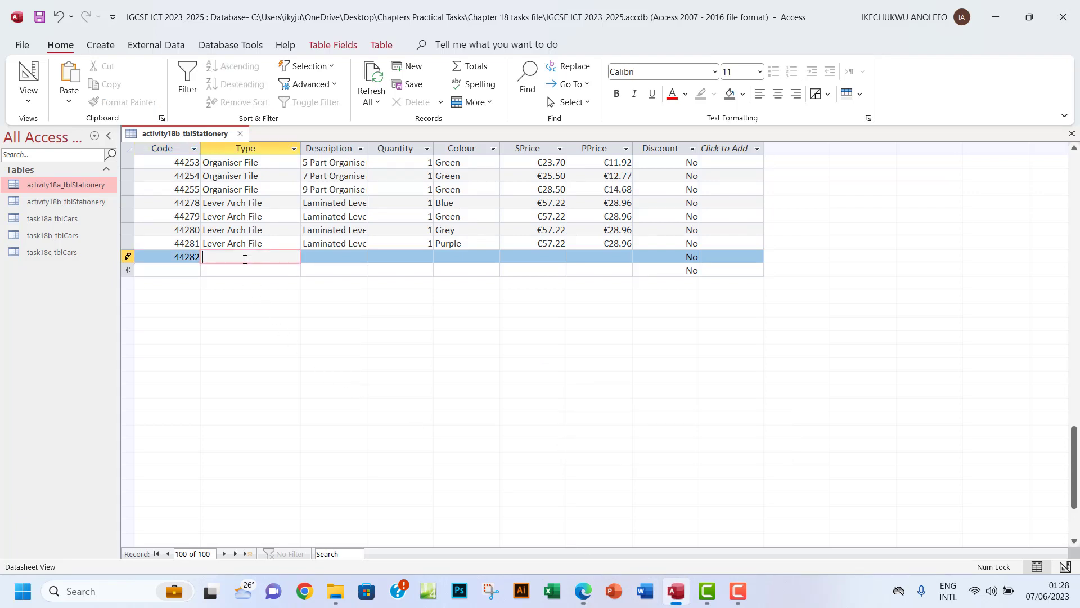
{"action": "key", "text": "ctrl+v"}
Widen the Description column so record 44281's full description shows.
{"action": "left_click_drag", "start_coordinate": [367, 148], "coordinate": [409, 148]}
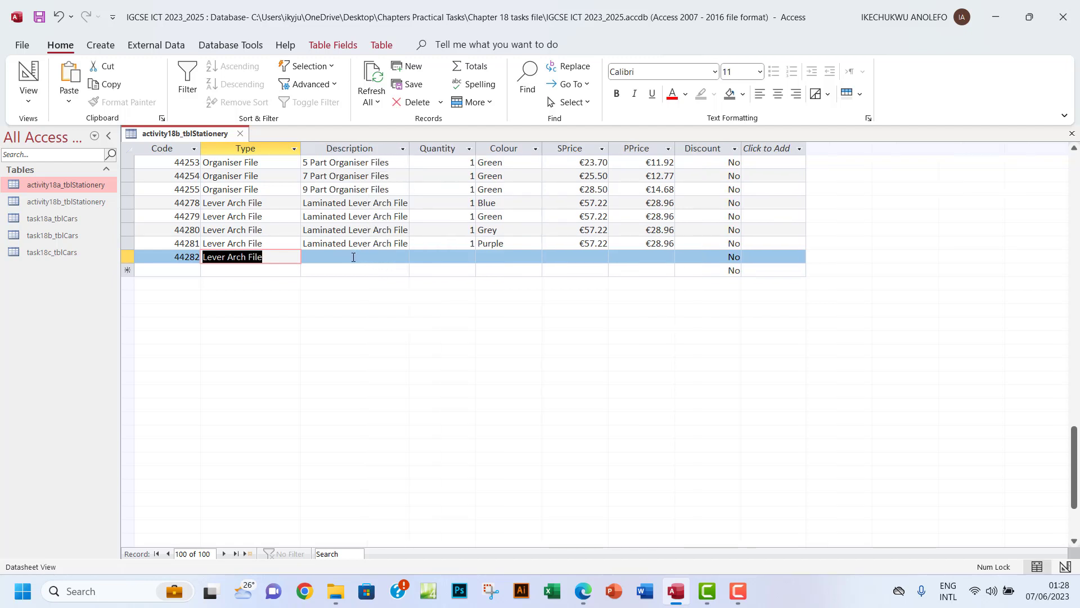
{"action": "left_click", "coordinate": [309, 244]}
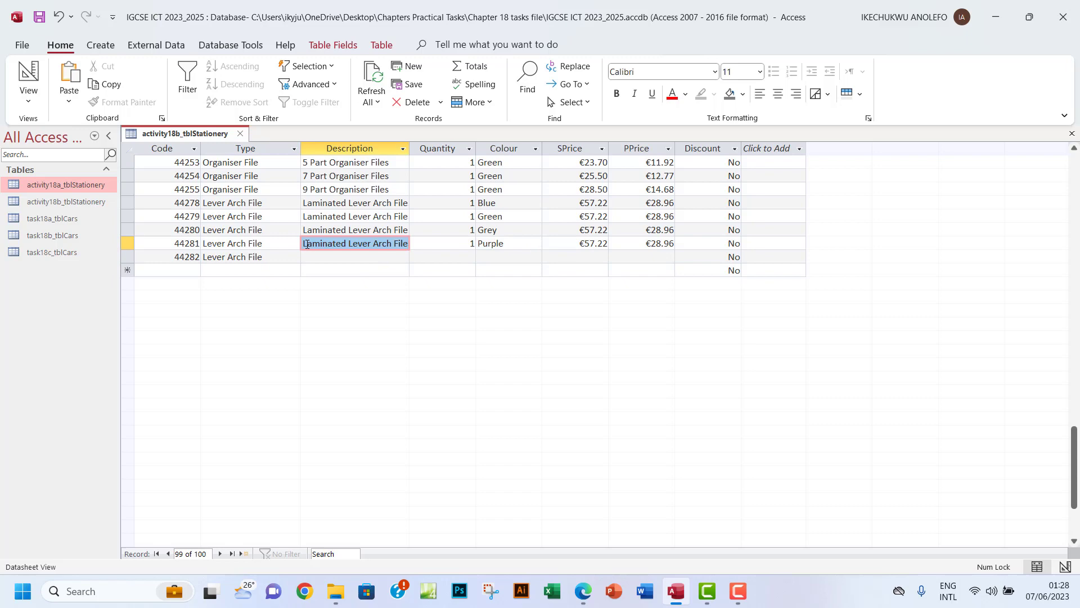
{"action": "left_click", "coordinate": [304, 243]}
{"action": "left_click_drag", "start_coordinate": [303, 243], "coordinate": [412, 239]}
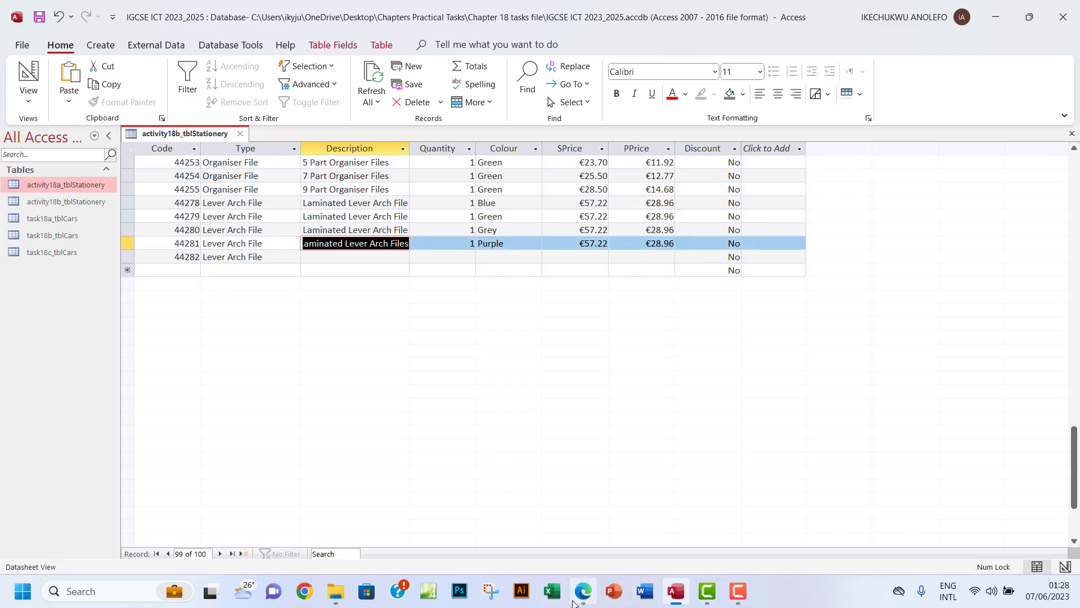
Copy code 44283 from the textbook and begin another new record's Code field.
{"action": "left_click", "coordinate": [560, 534]}
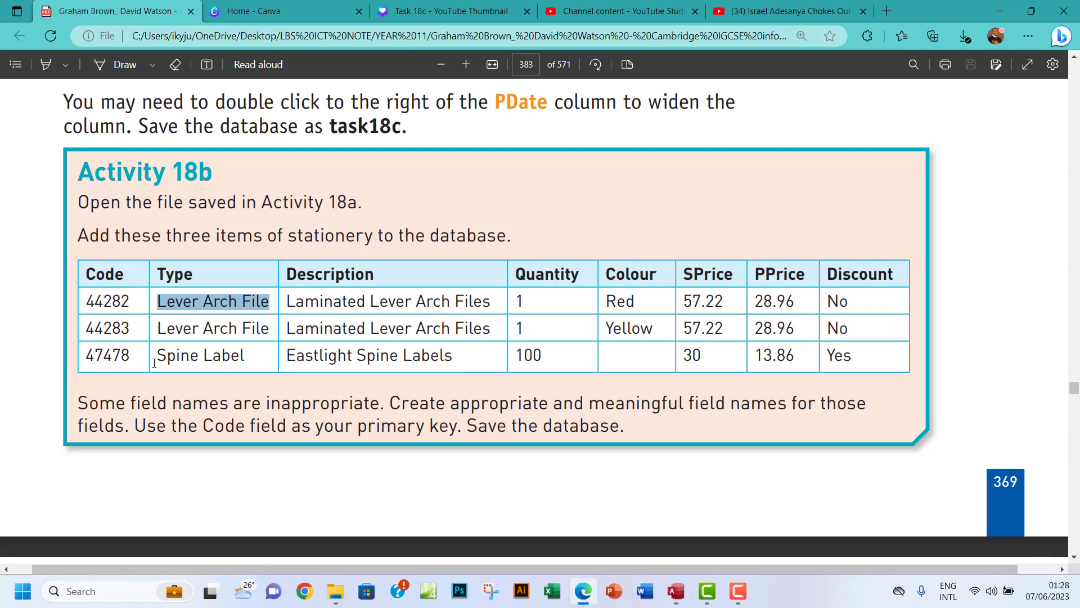
{"action": "left_click_drag", "start_coordinate": [84, 327], "coordinate": [130, 328]}
{"action": "key", "text": "ctrl+c"}
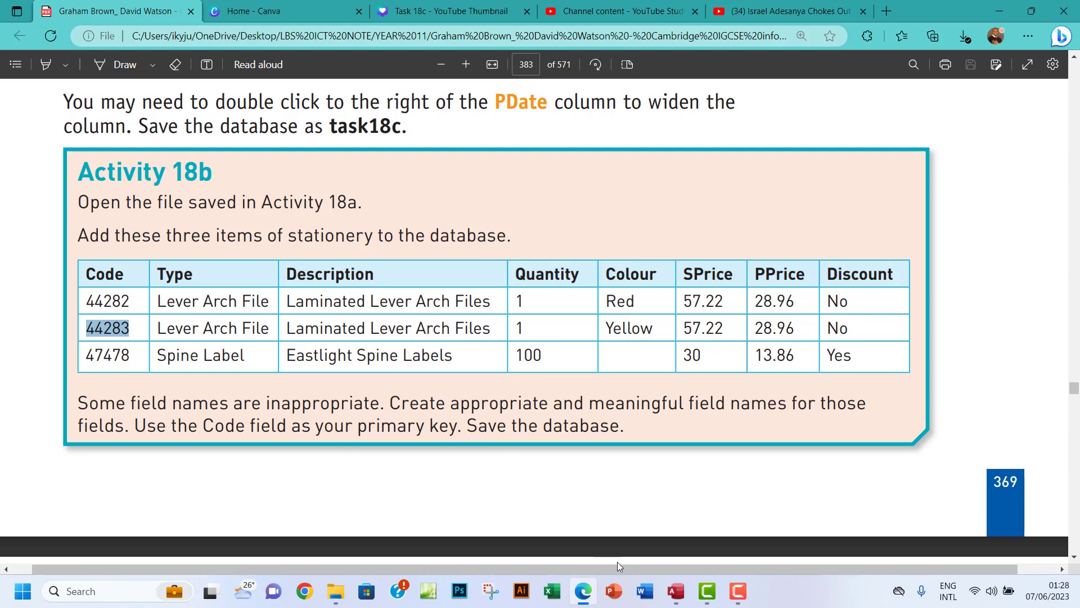
{"action": "left_click", "coordinate": [675, 591]}
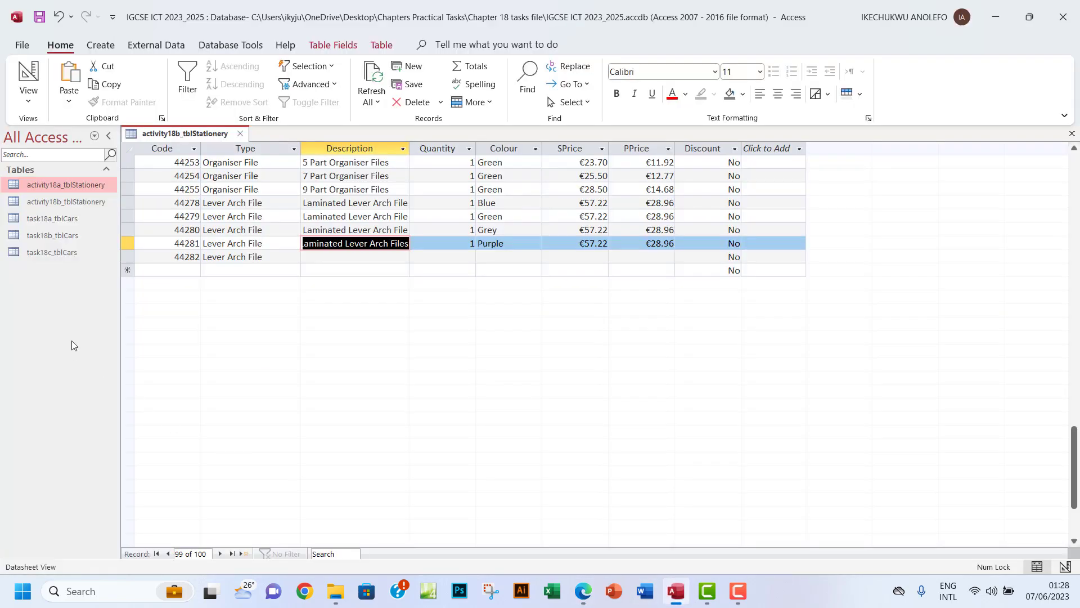
{"action": "left_click", "coordinate": [186, 270]}
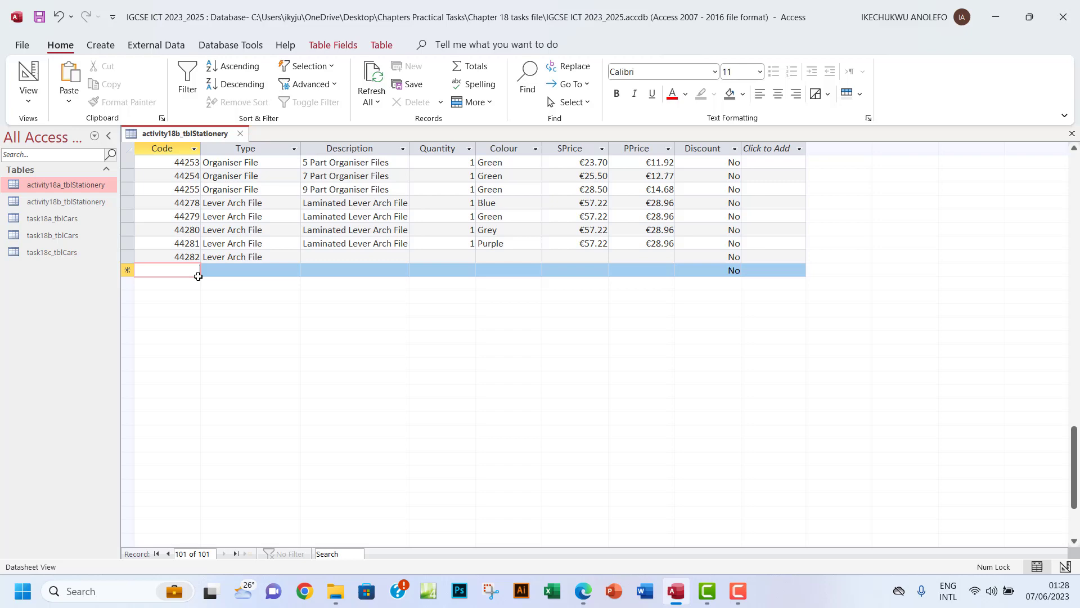
Add new records with codes 44283 and 47478.
{"action": "key", "text": "ctrl+v"}
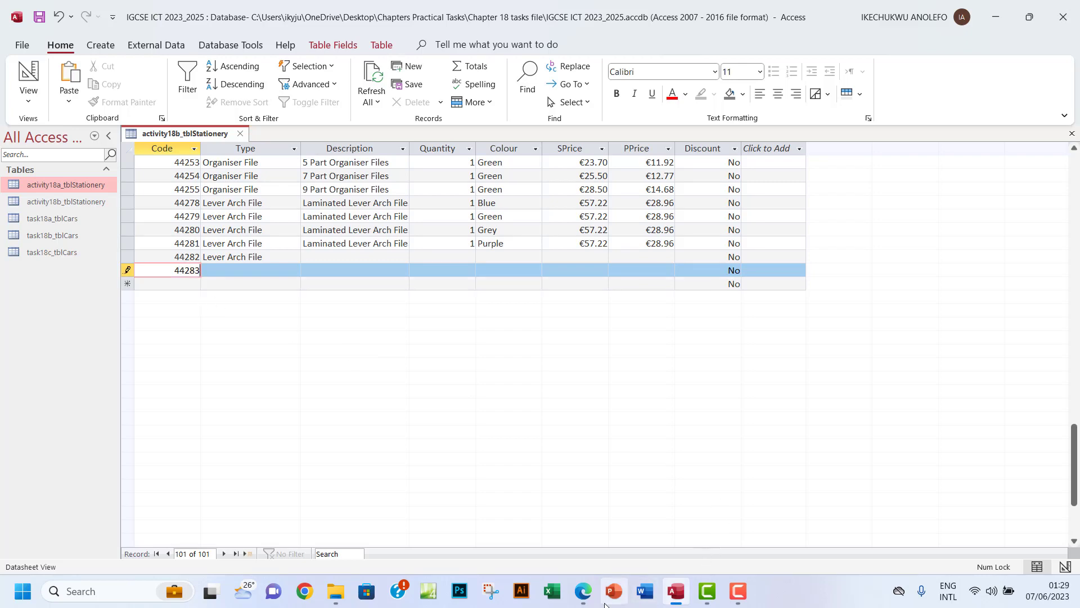
{"action": "left_click", "coordinate": [583, 591]}
{"action": "left_click_drag", "start_coordinate": [87, 356], "coordinate": [134, 356]}
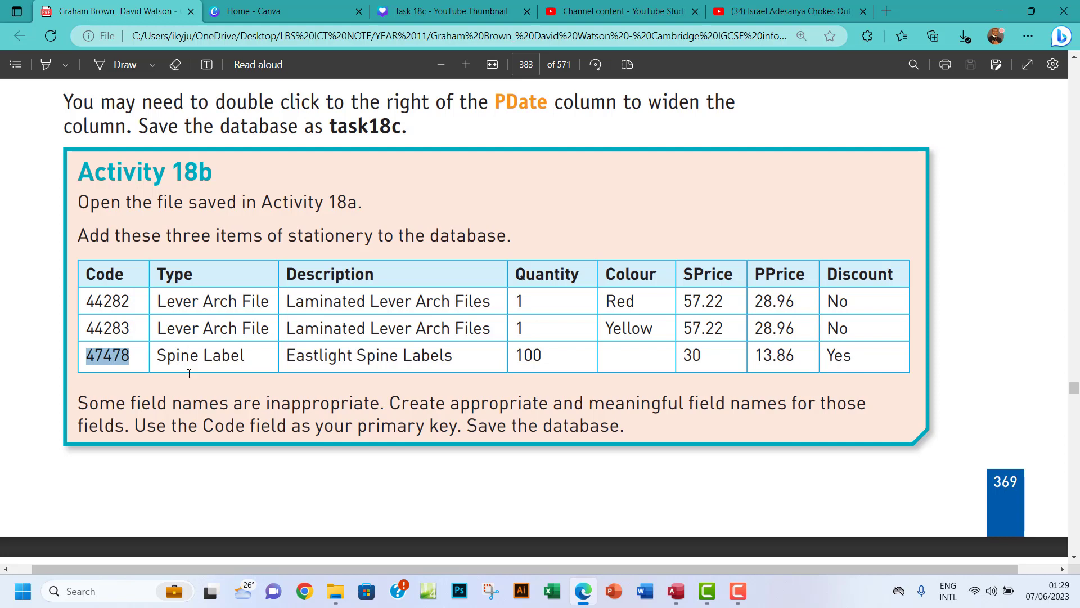
{"action": "left_click", "coordinate": [679, 600]}
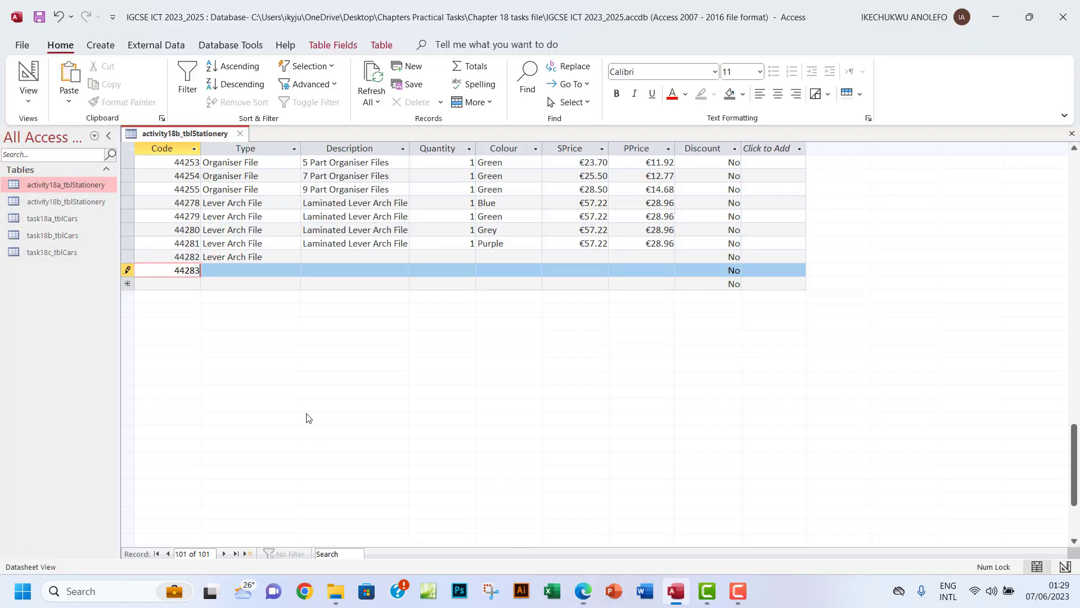
{"action": "left_click", "coordinate": [187, 285]}
{"action": "type", "text": "47478"}
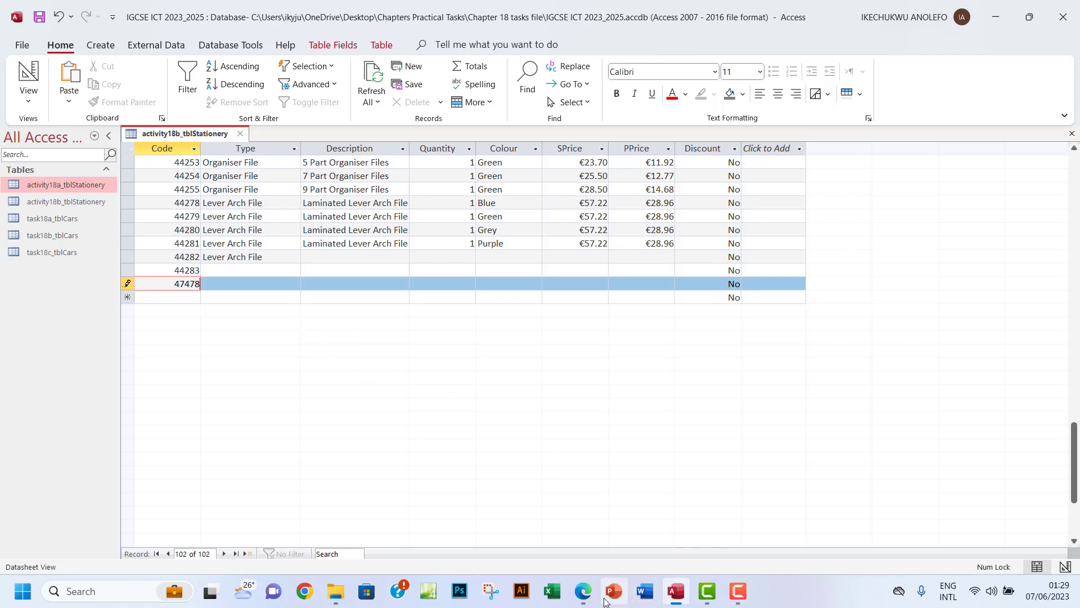
Give record 44283 the type 'Lever Arch File' from the textbook.
{"action": "mouse_move", "coordinate": [582, 599]}
{"action": "left_click", "coordinate": [582, 521]}
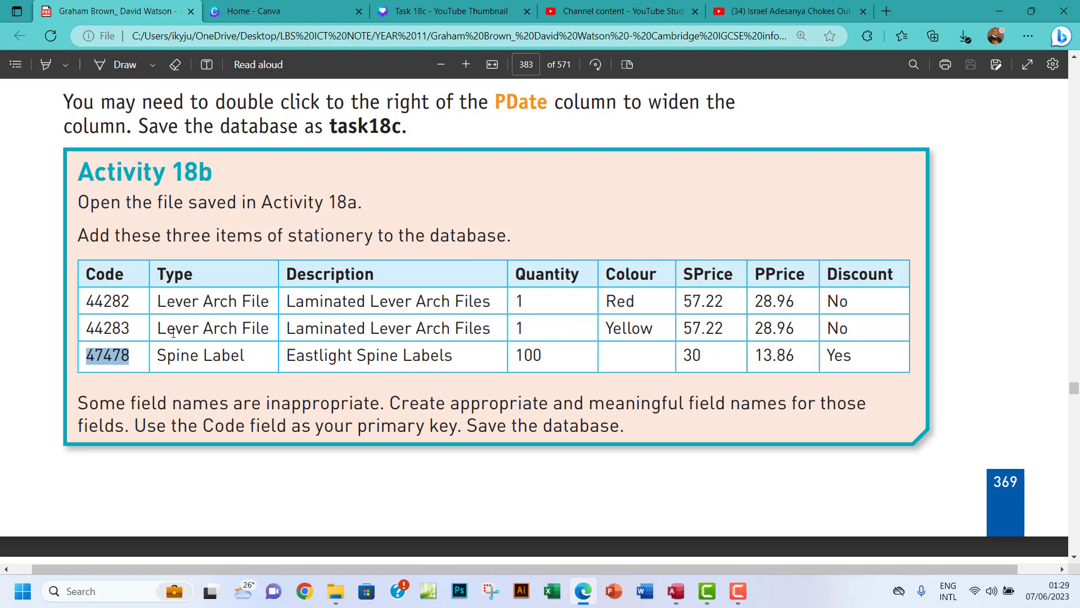
{"action": "left_click_drag", "start_coordinate": [158, 329], "coordinate": [272, 329]}
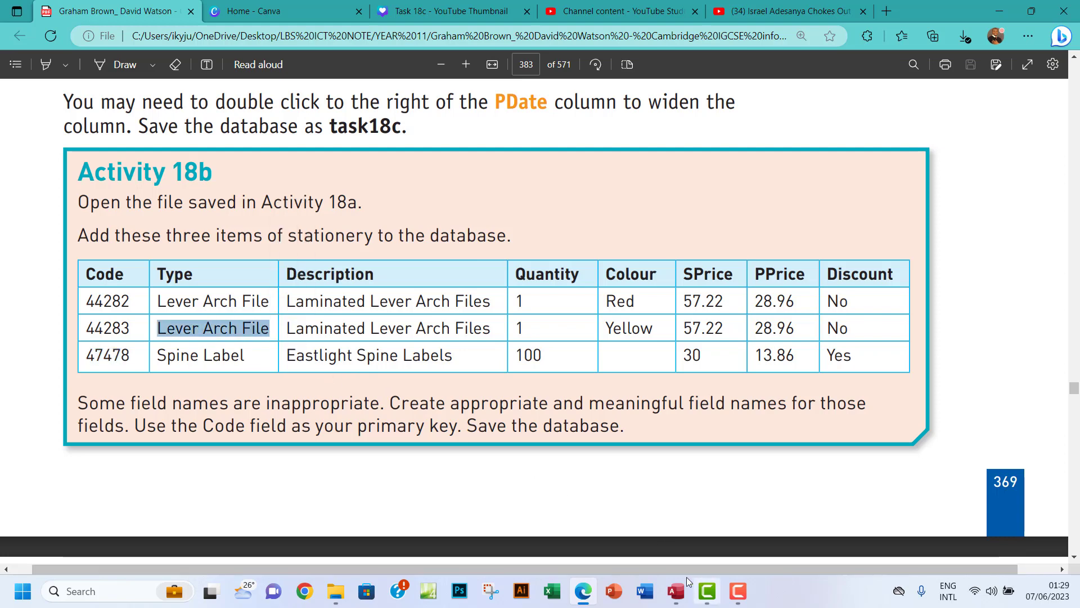
{"action": "left_click", "coordinate": [675, 592]}
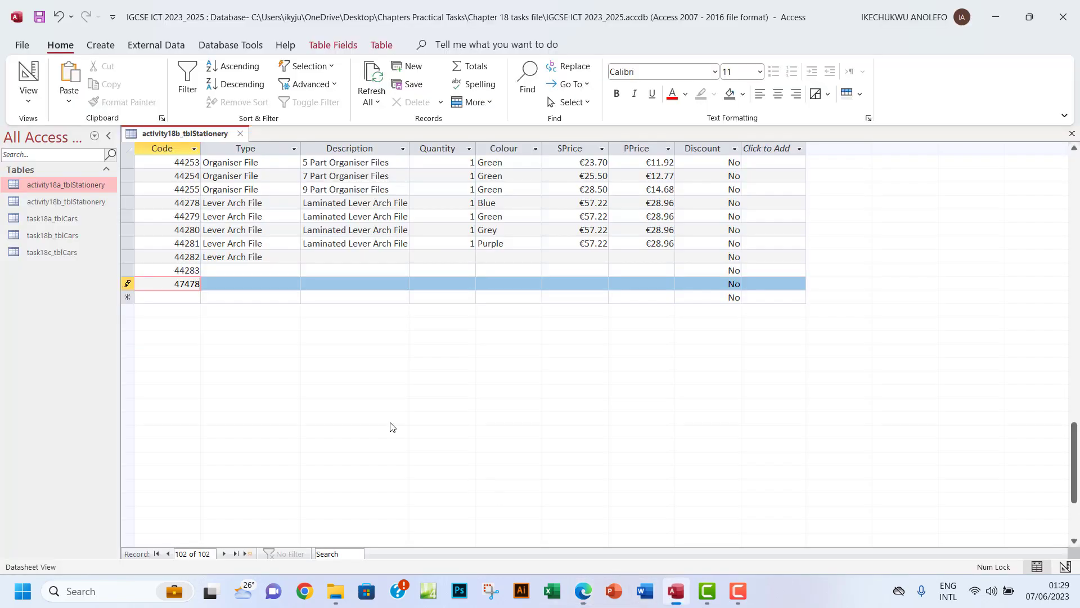
{"action": "left_click", "coordinate": [250, 273]}
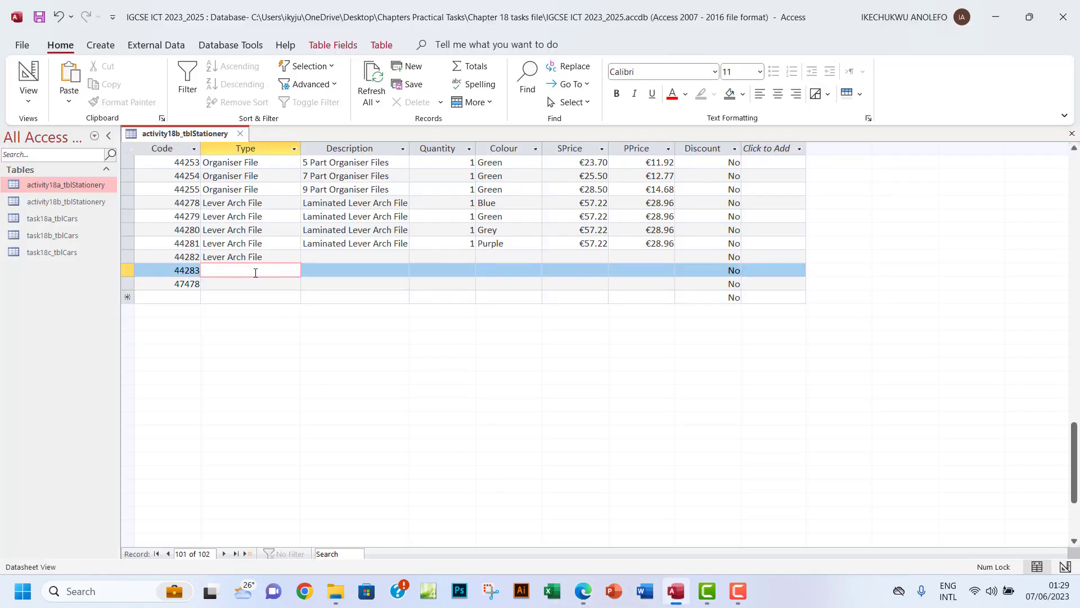
{"action": "key", "text": "ctrl+v"}
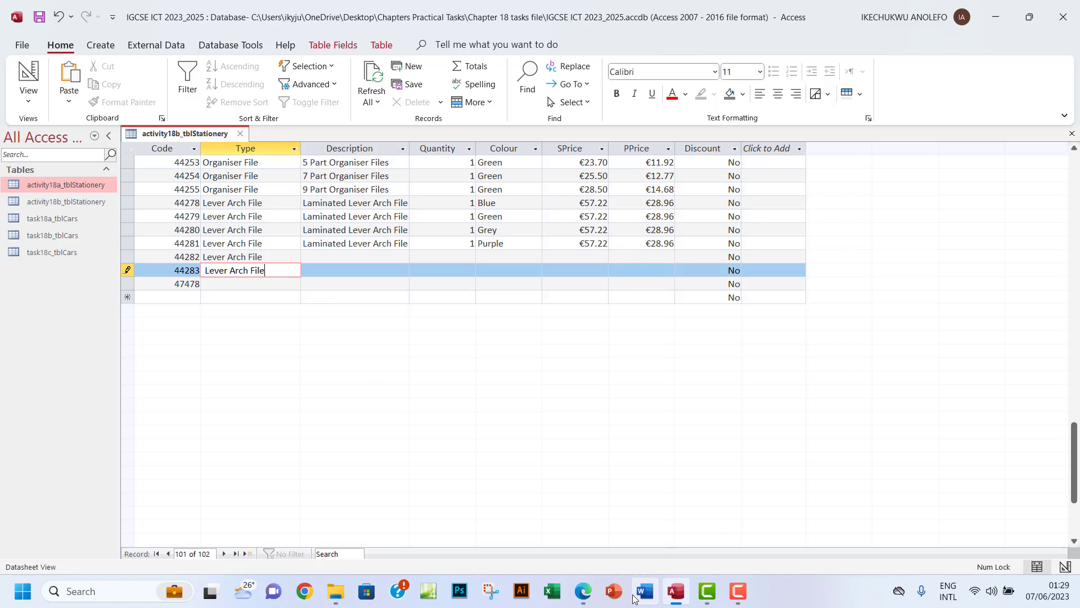
Give record 47478 the type 'Spine Label'.
{"action": "left_click", "coordinate": [583, 593]}
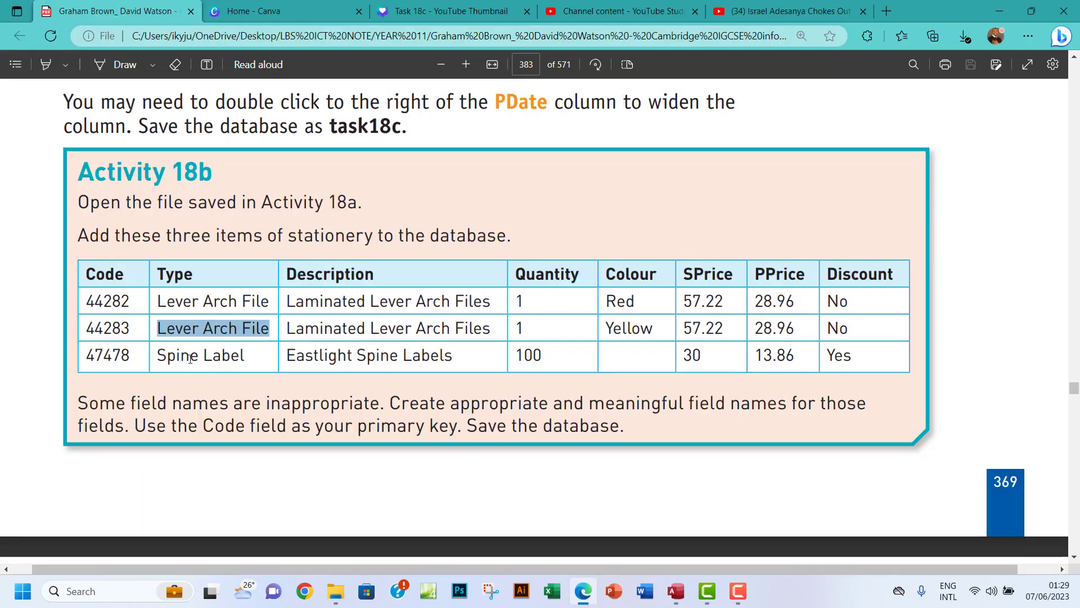
{"action": "left_click_drag", "start_coordinate": [163, 356], "coordinate": [248, 356]}
{"action": "key", "text": "ctrl+c"}
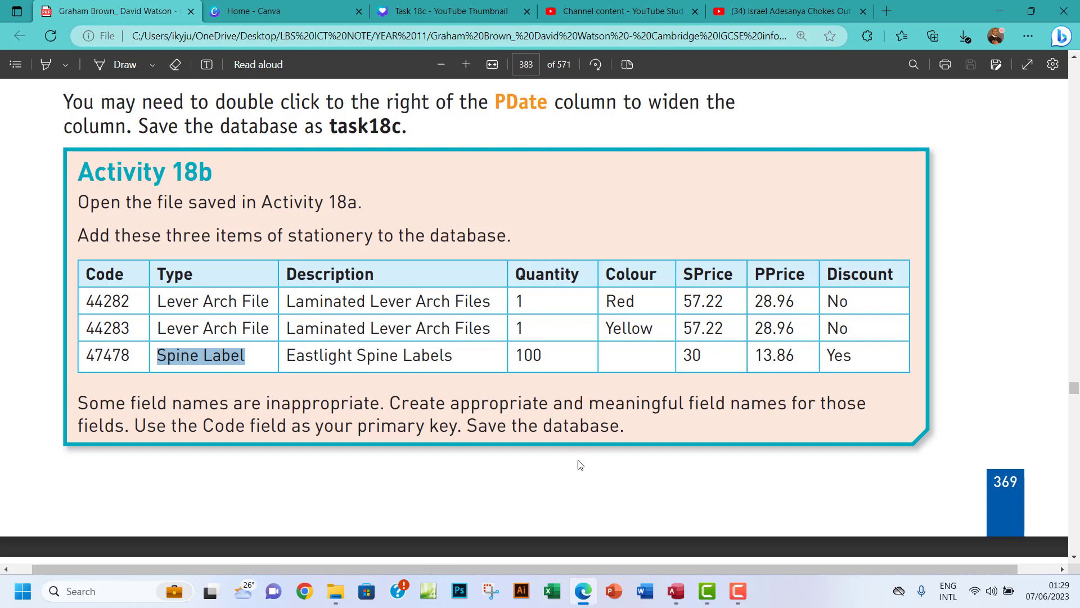
{"action": "left_click", "coordinate": [676, 592]}
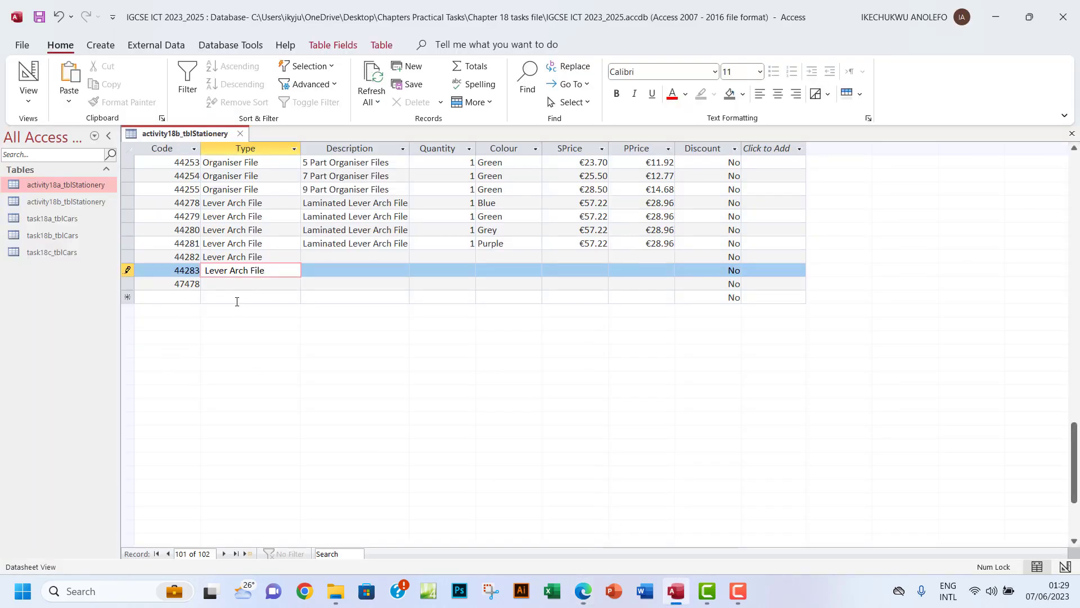
{"action": "left_click", "coordinate": [242, 285]}
{"action": "type", "text": "Spine Label"}
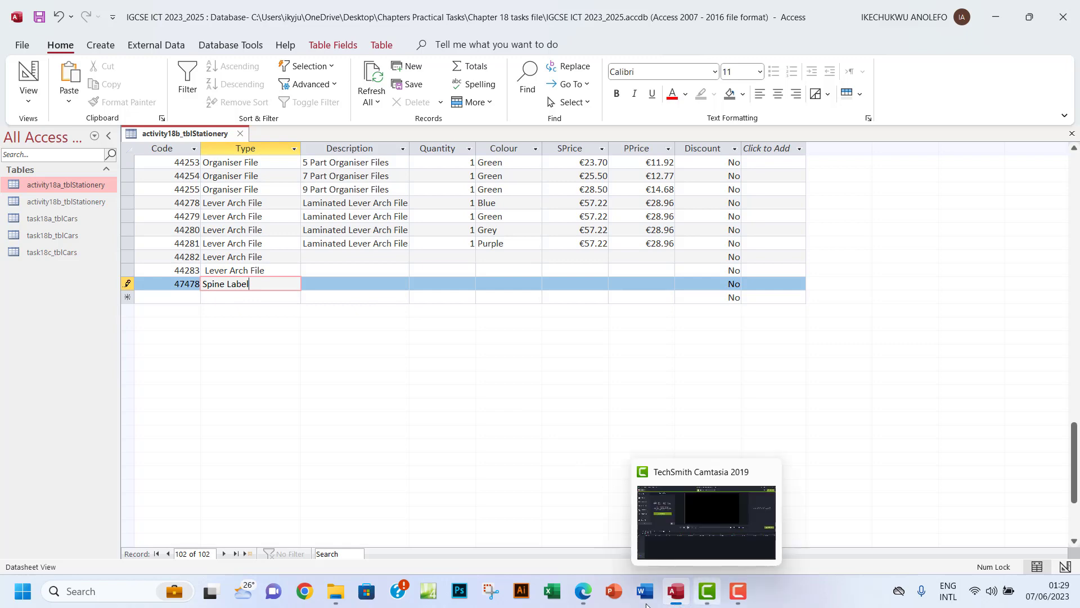
Copy the 'Laminated Lever Arch Files' description from the textbook.
{"action": "left_click", "coordinate": [582, 591]}
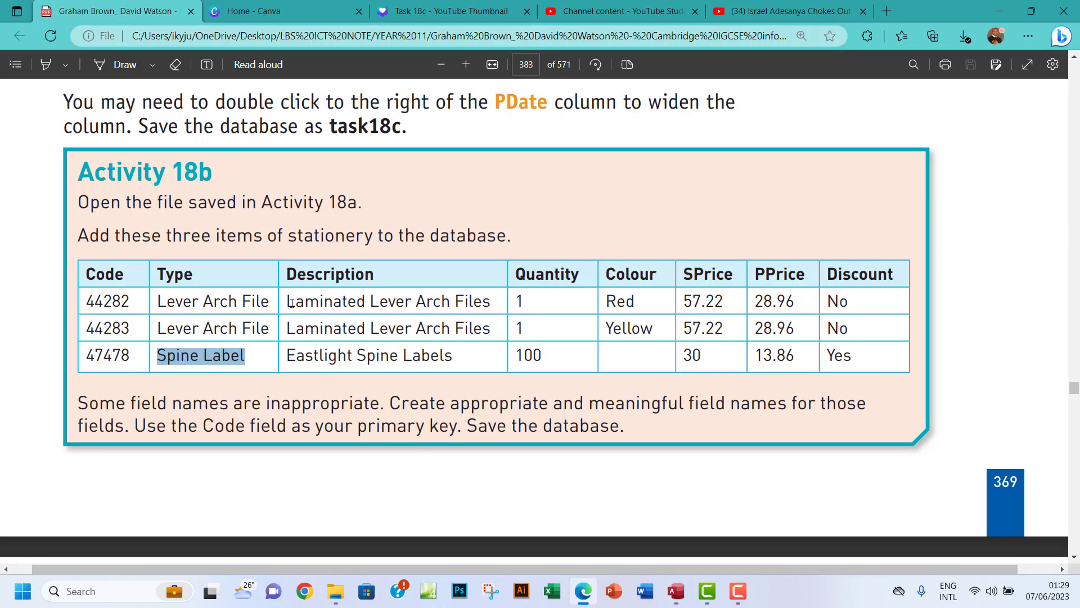
{"action": "left_click_drag", "start_coordinate": [286, 329], "coordinate": [504, 333]}
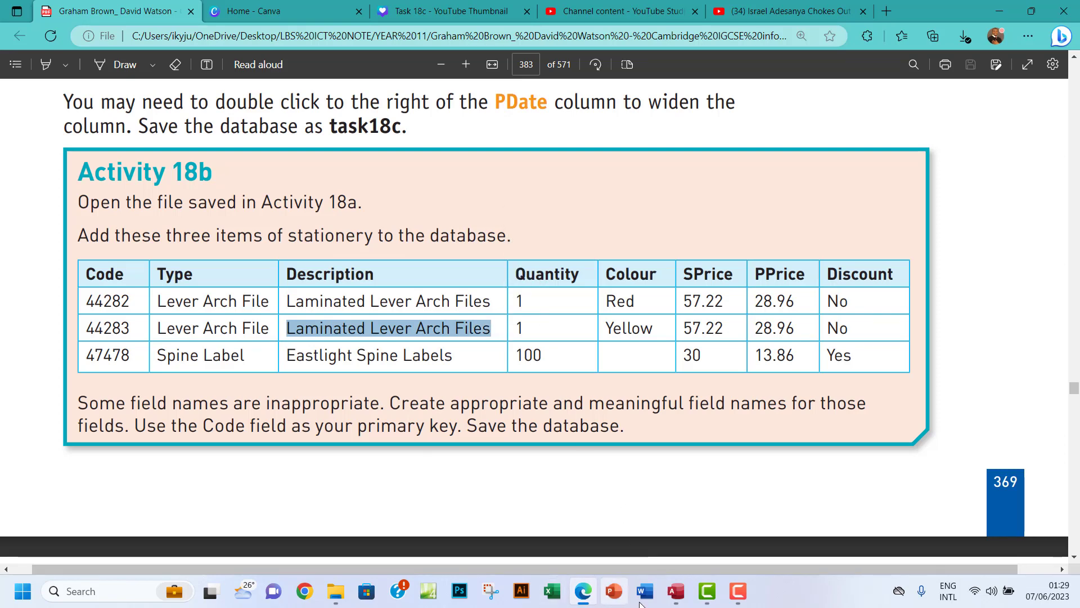
{"action": "left_click", "coordinate": [676, 590]}
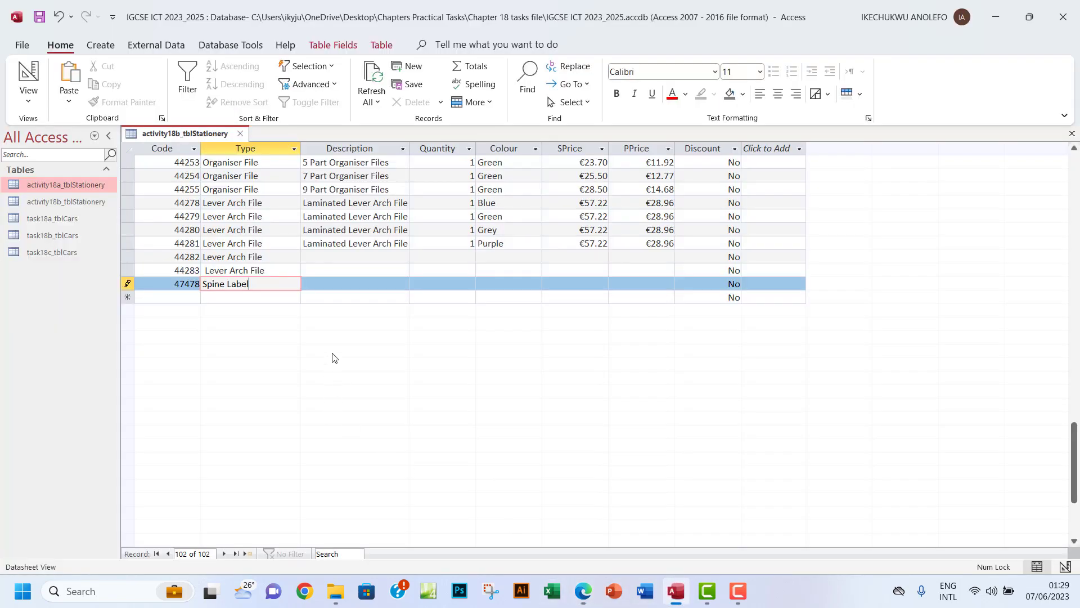
Fill in descriptions: laminated lever arch files for 44282 and 44283, Eastlight Spine Labels for 47478.
{"action": "left_click", "coordinate": [321, 261]}
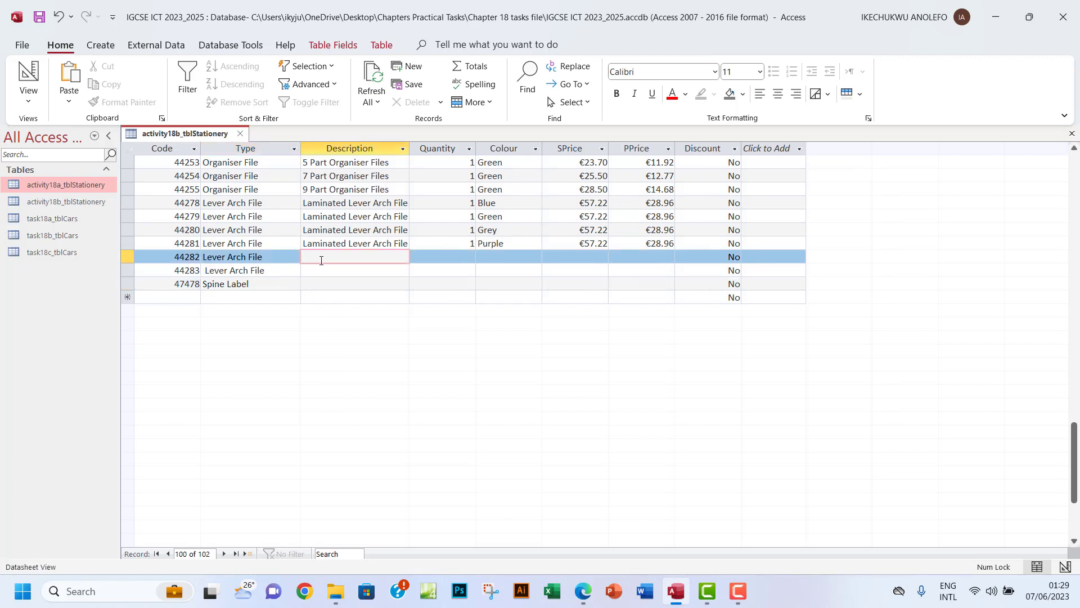
{"action": "key", "text": "ctrl+v"}
{"action": "left_click", "coordinate": [321, 269]}
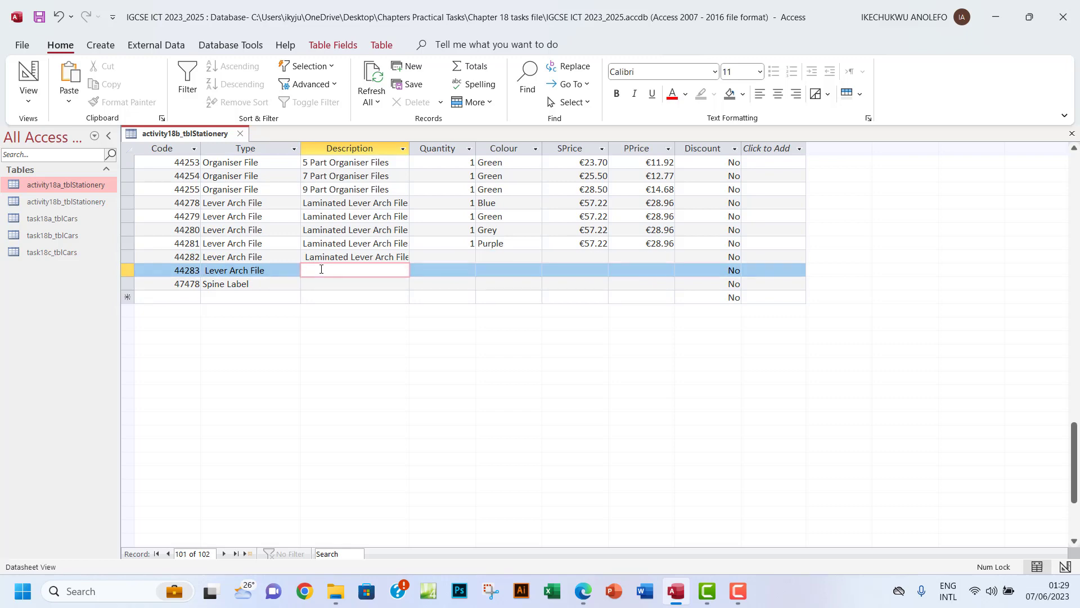
{"action": "key", "text": "ctrl+v"}
{"action": "left_click", "coordinate": [583, 591]}
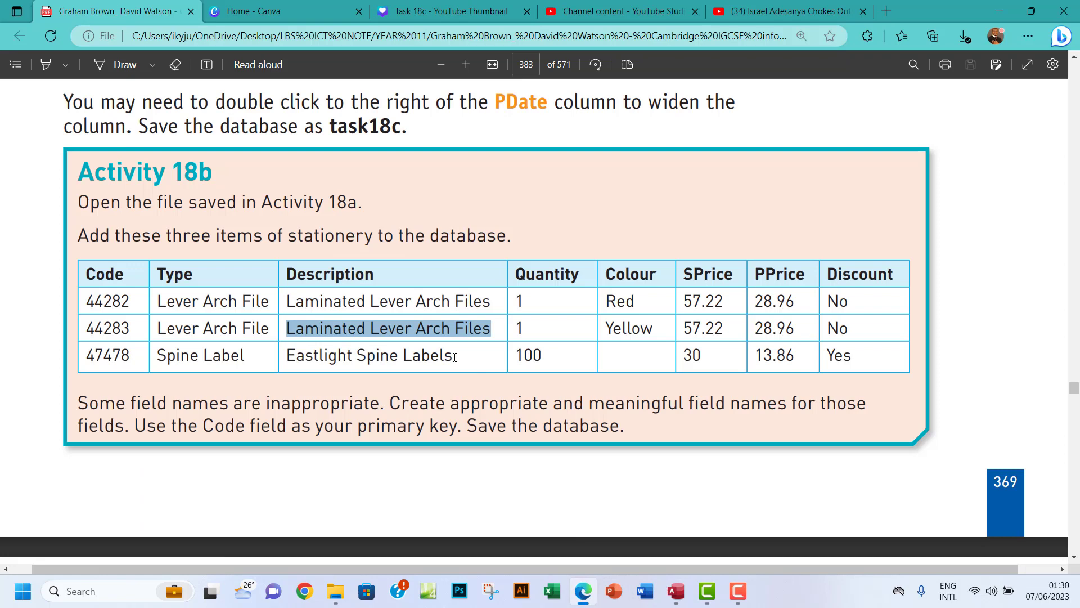
{"action": "left_click_drag", "start_coordinate": [454, 356], "coordinate": [273, 360]}
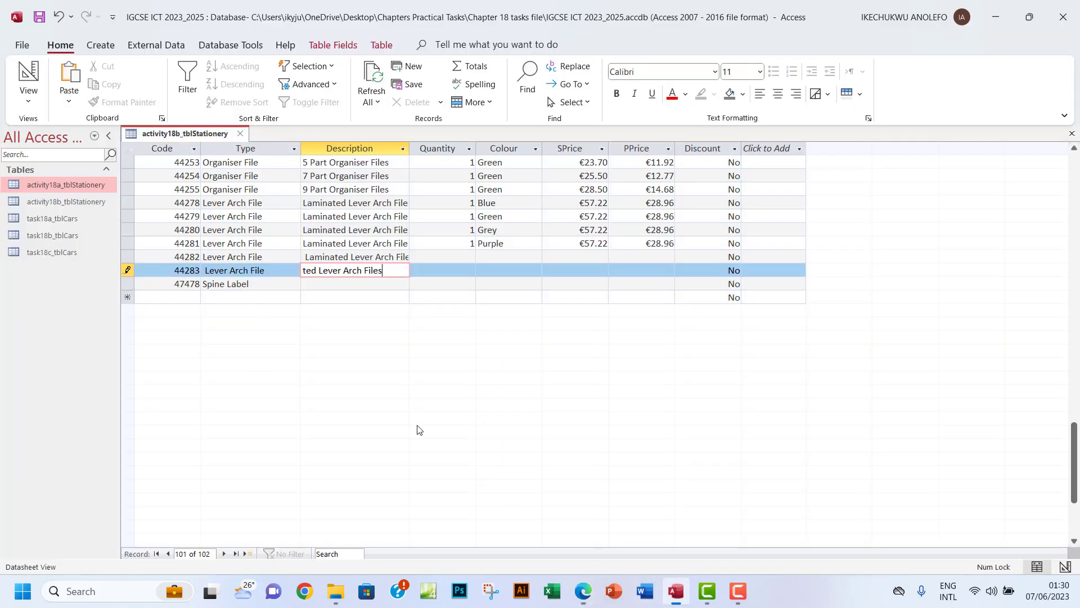
{"action": "left_click", "coordinate": [675, 590]}
{"action": "left_click", "coordinate": [334, 284]}
{"action": "key", "text": "ctrl+v"}
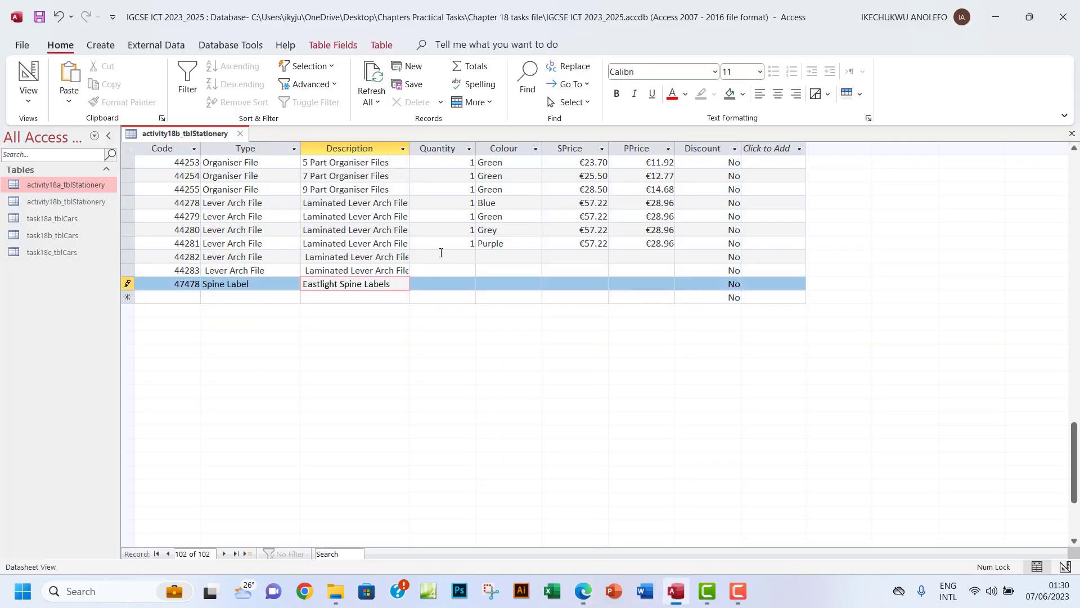
Enter quantities 1, 1 and 100 for records 44282, 44283 and 47478.
{"action": "left_click", "coordinate": [448, 257]}
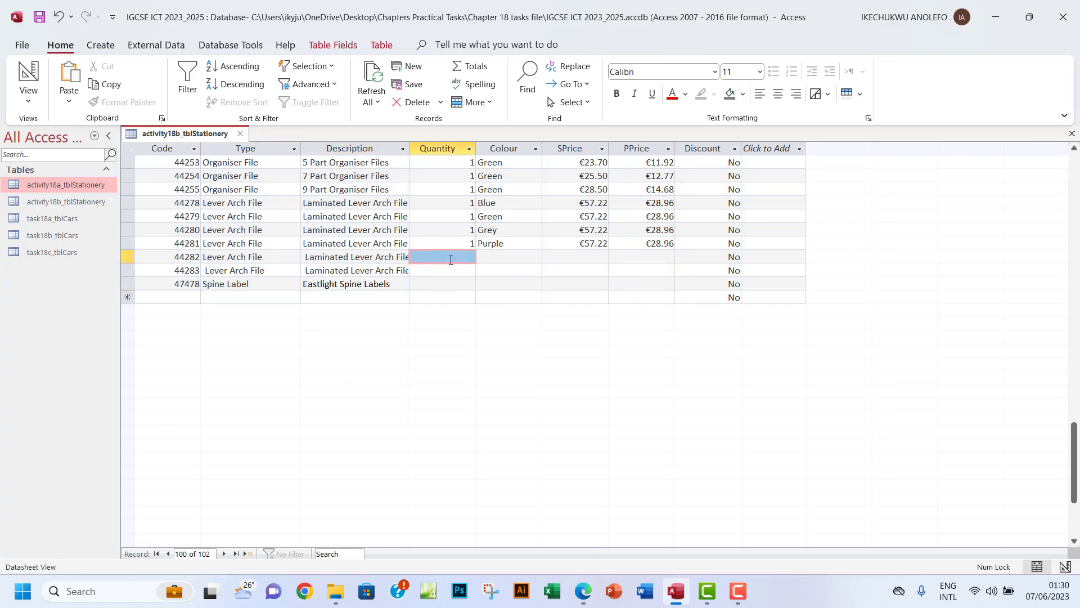
{"action": "left_click", "coordinate": [582, 601]}
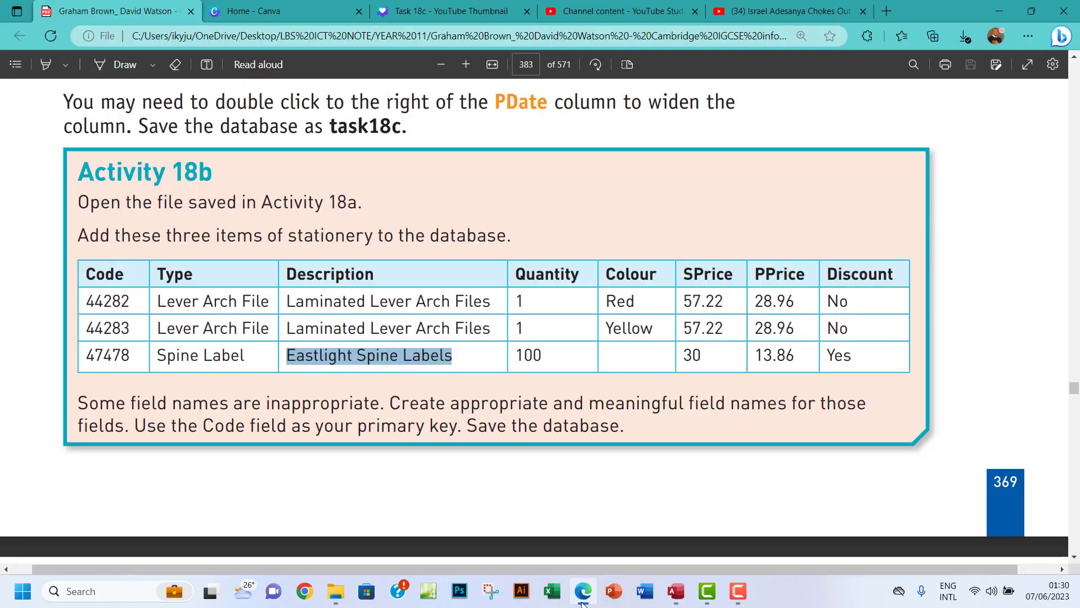
{"action": "left_click", "coordinate": [582, 601]}
{"action": "left_click", "coordinate": [451, 257]}
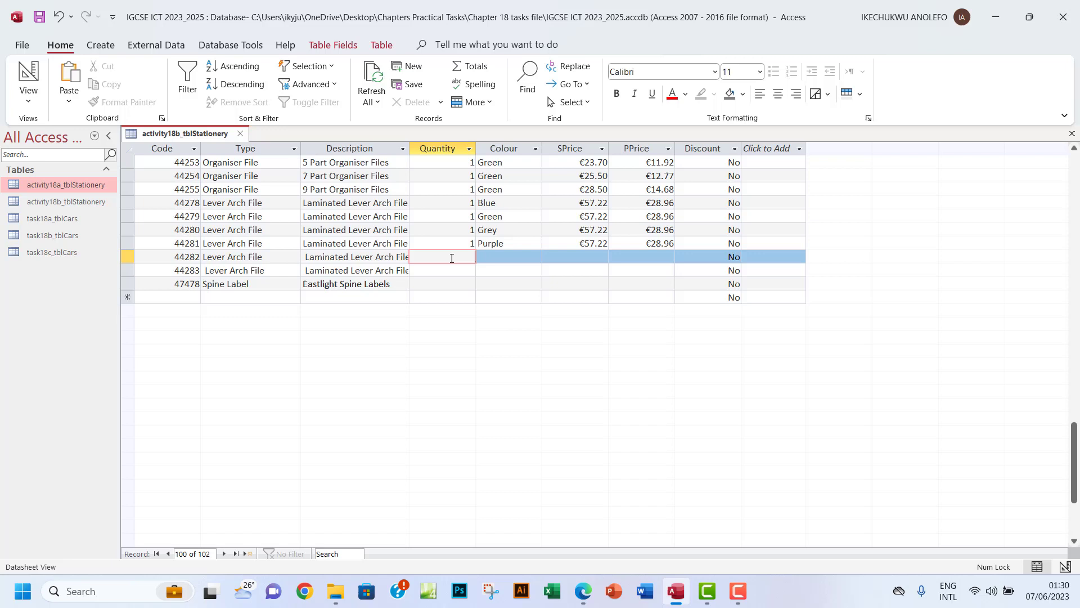
{"action": "left_click", "coordinate": [452, 271]}
{"action": "type", "text": "1"}
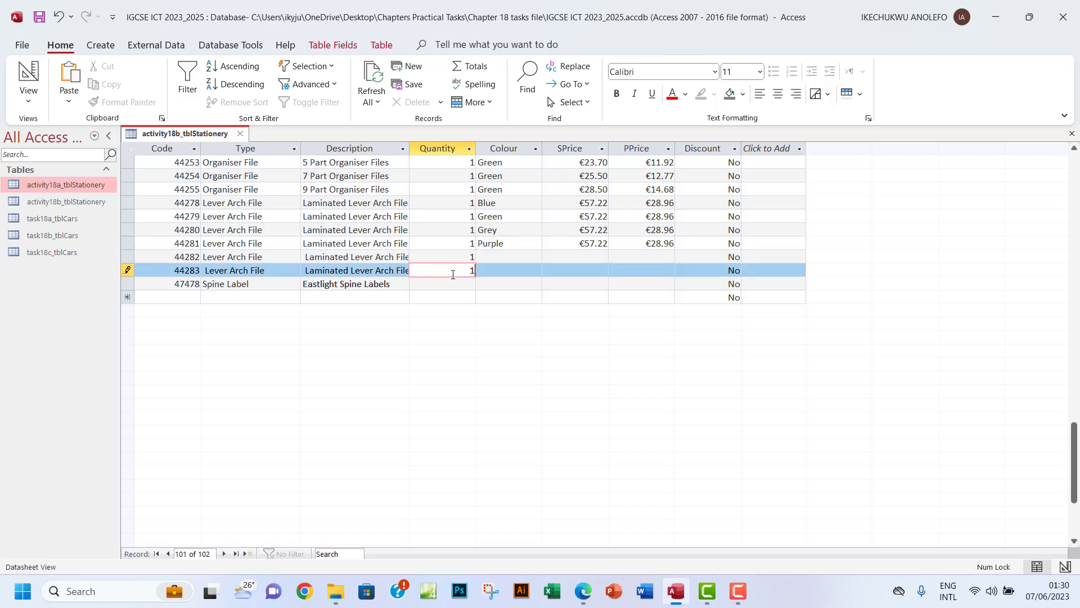
{"action": "left_click", "coordinate": [448, 283]}
{"action": "type", "text": "1"}
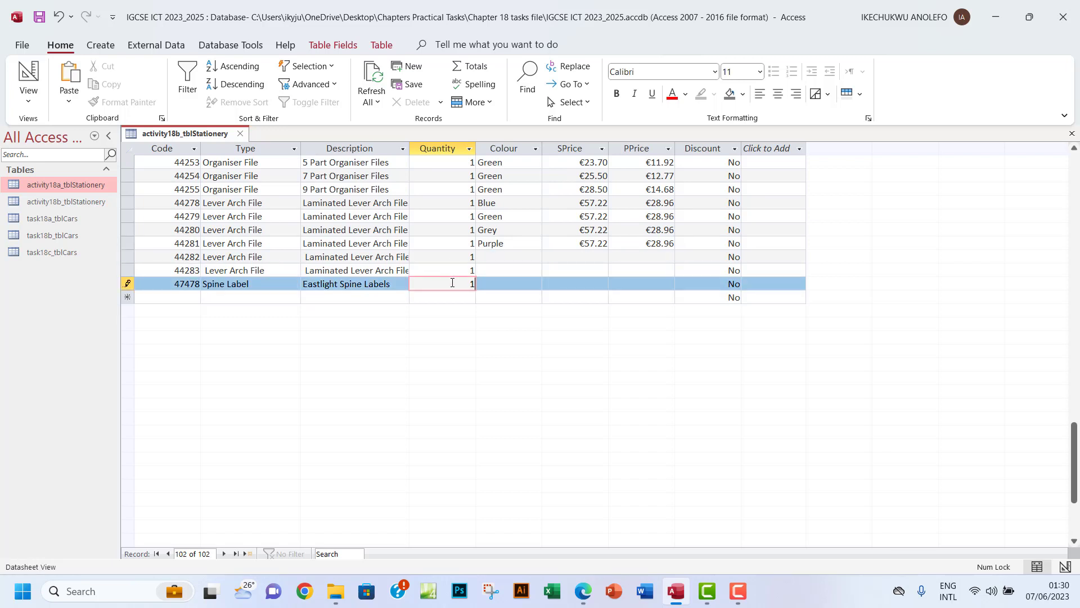
{"action": "type", "text": "00"}
{"action": "left_click", "coordinate": [583, 590]}
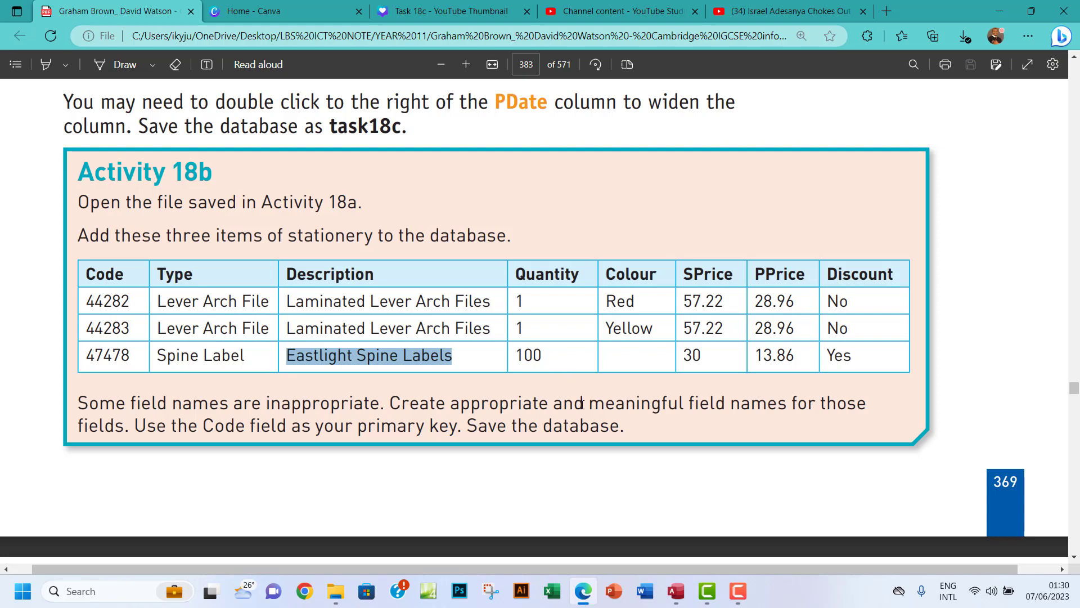
Set the Colour of record 44282 to Red and 44283 to Yellow.
{"action": "left_click", "coordinate": [676, 591]}
{"action": "left_click", "coordinate": [510, 262]}
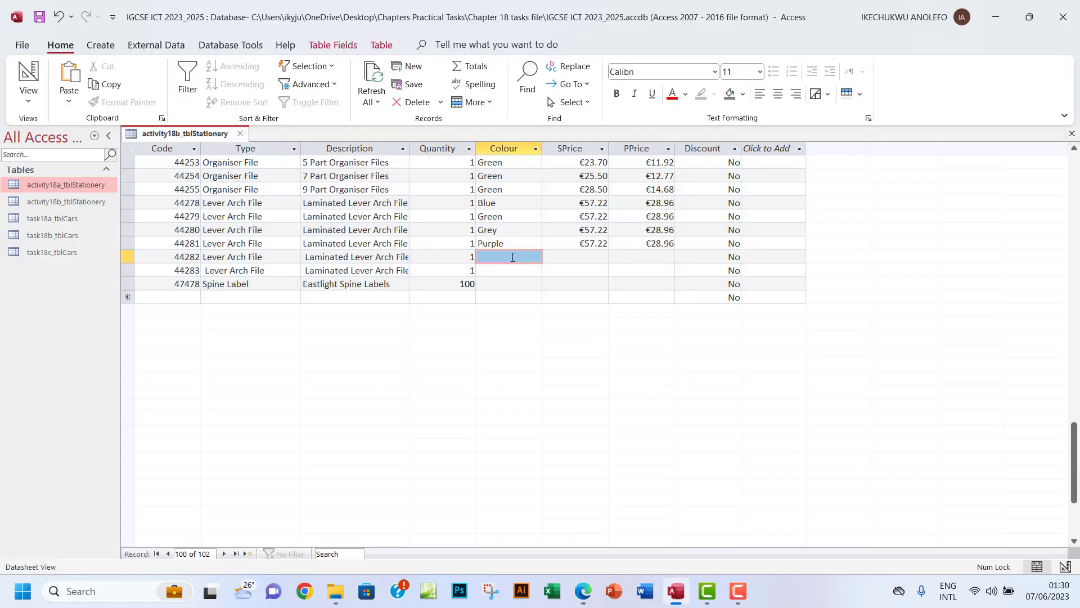
{"action": "left_click", "coordinate": [511, 257]}
{"action": "type", "text": "j"}
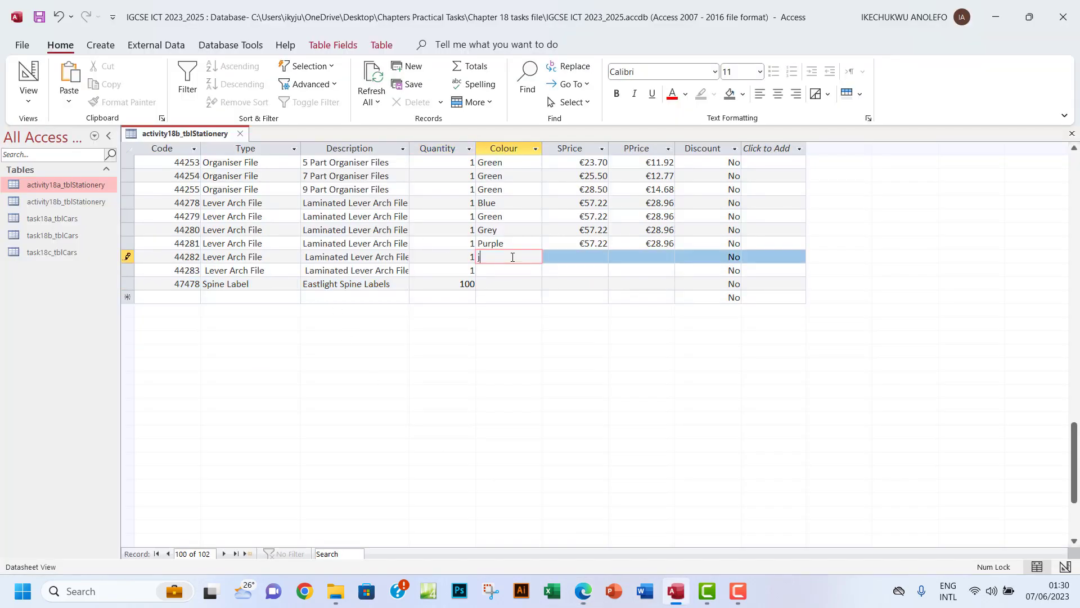
{"action": "type", "text": "Red"}
{"action": "key", "text": "Tab"}
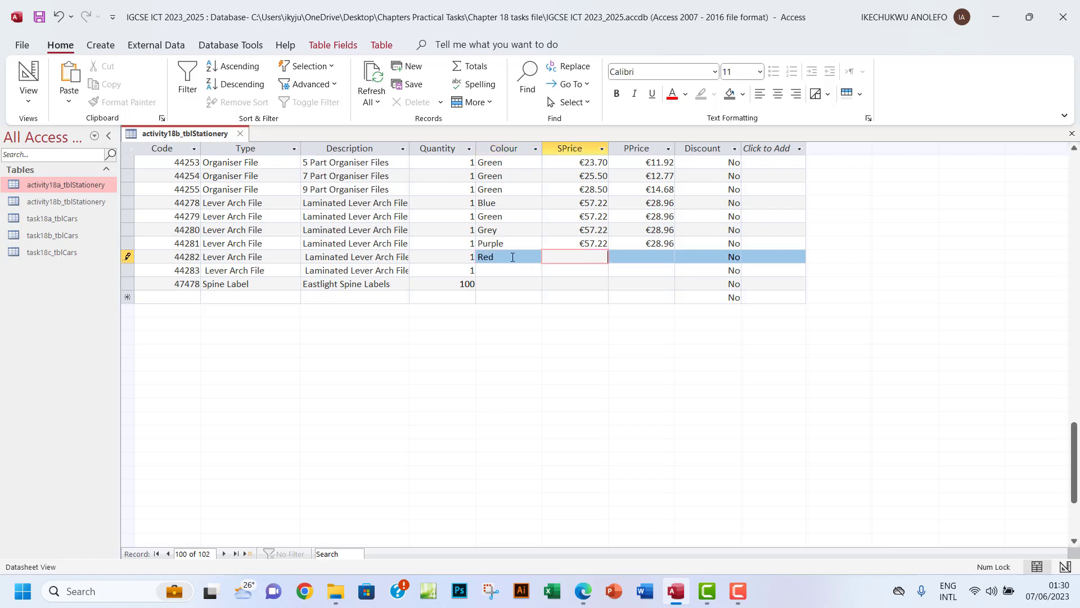
{"action": "left_click", "coordinate": [514, 268]}
{"action": "type", "text": "Yellow"}
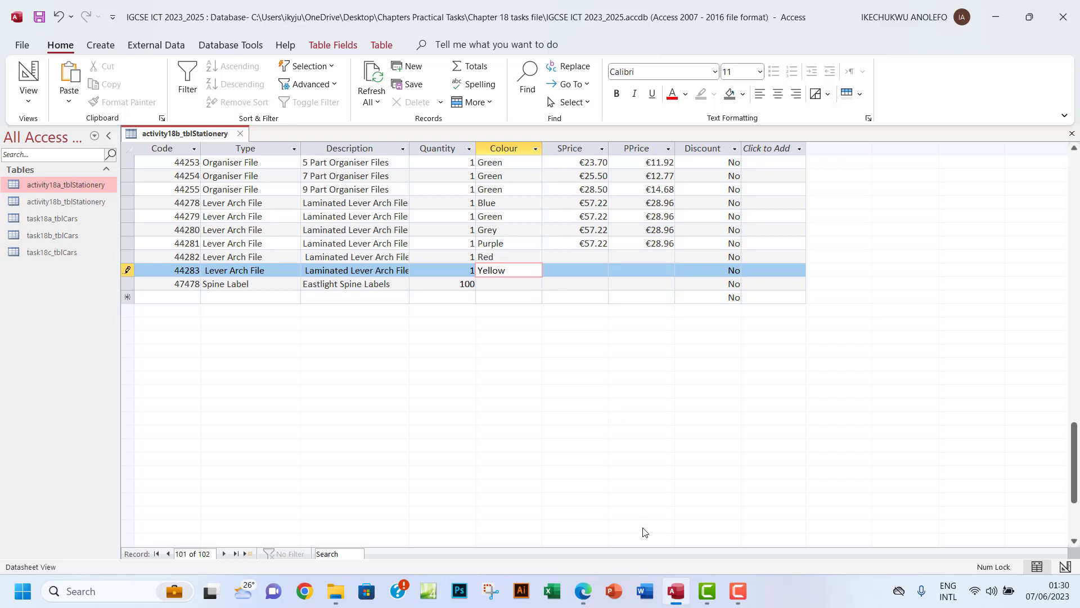
Enter selling prices 57.22, 57.22 and 30 for records 44282, 44283 and 47478.
{"action": "left_click", "coordinate": [583, 591]}
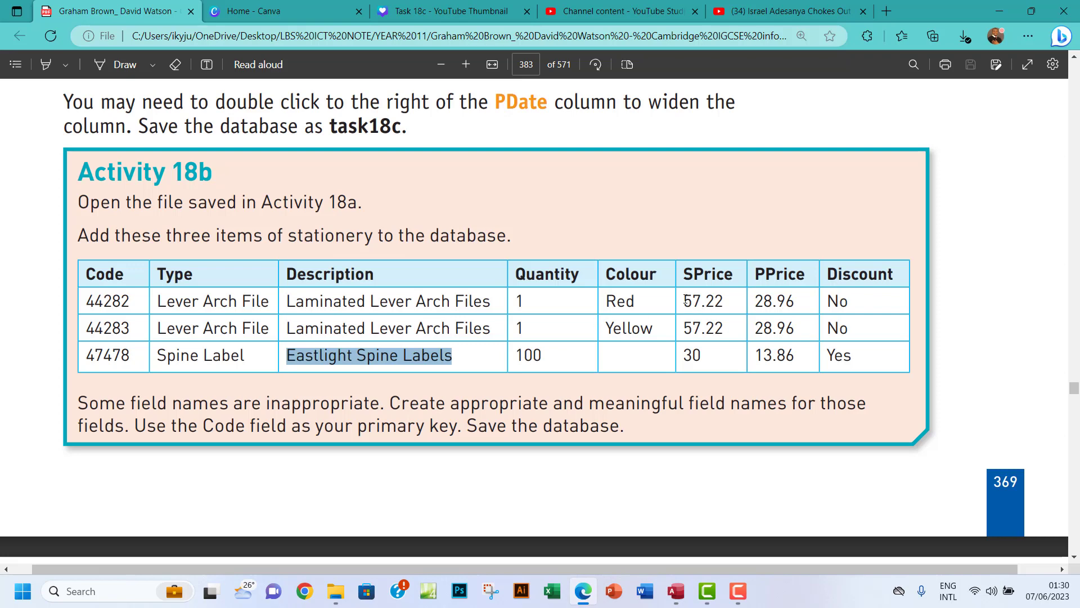
{"action": "left_click_drag", "start_coordinate": [682, 301], "coordinate": [732, 301]}
{"action": "key", "text": "ctrl+c"}
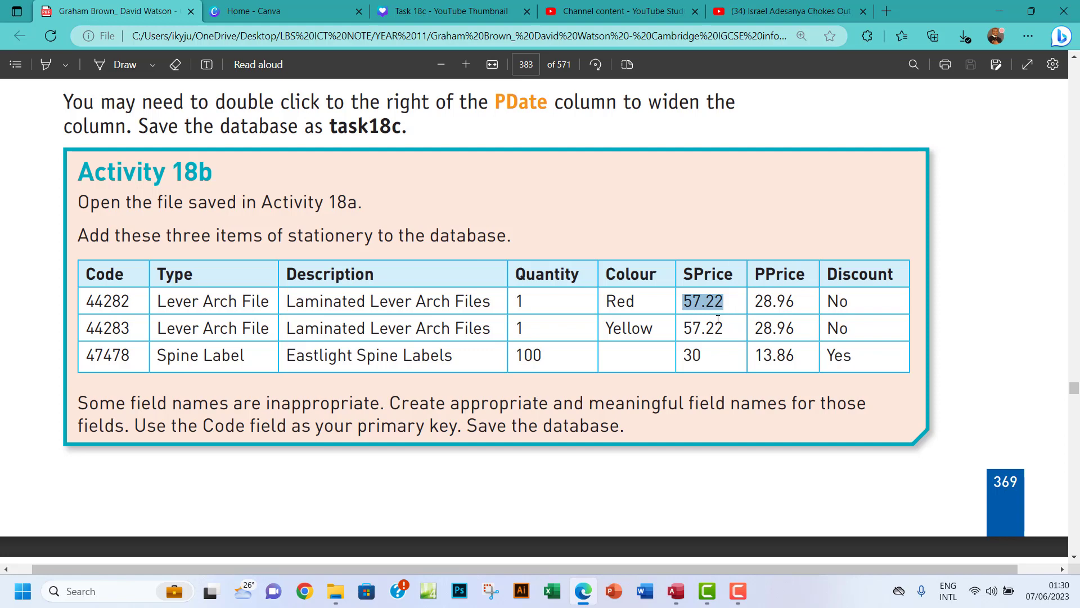
{"action": "left_click", "coordinate": [676, 592]}
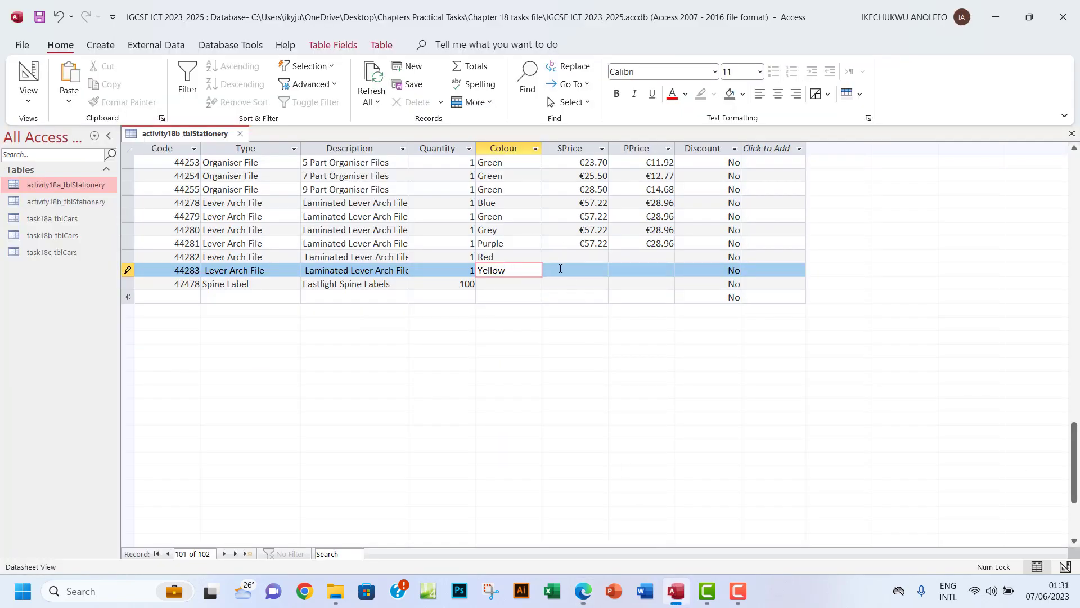
{"action": "left_click", "coordinate": [576, 255]}
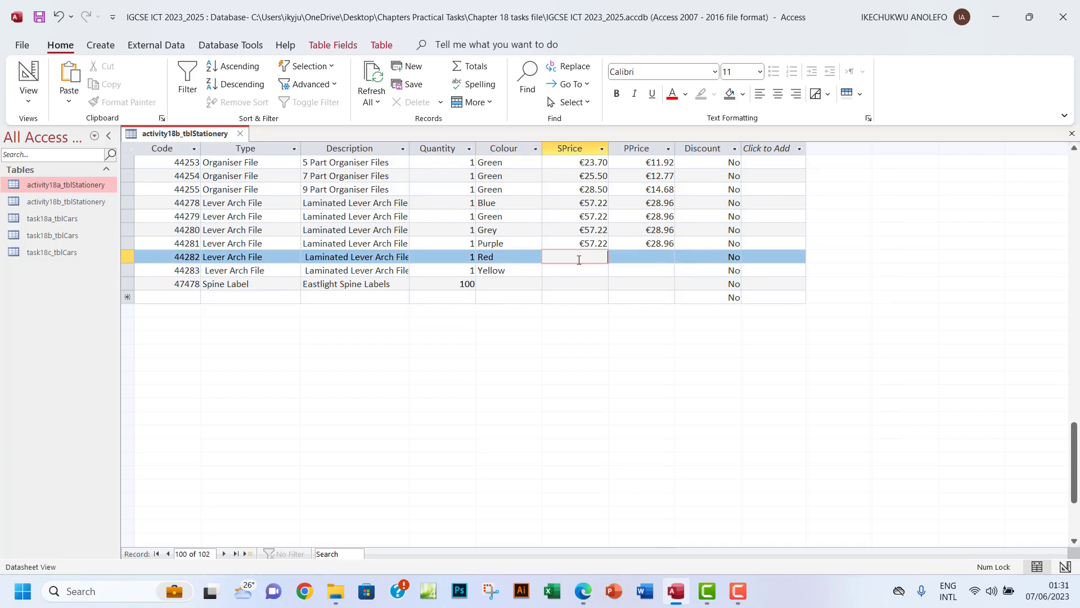
{"action": "type", "text": "57.22"}
{"action": "left_click", "coordinate": [572, 271]}
{"action": "type", "text": "57.22"}
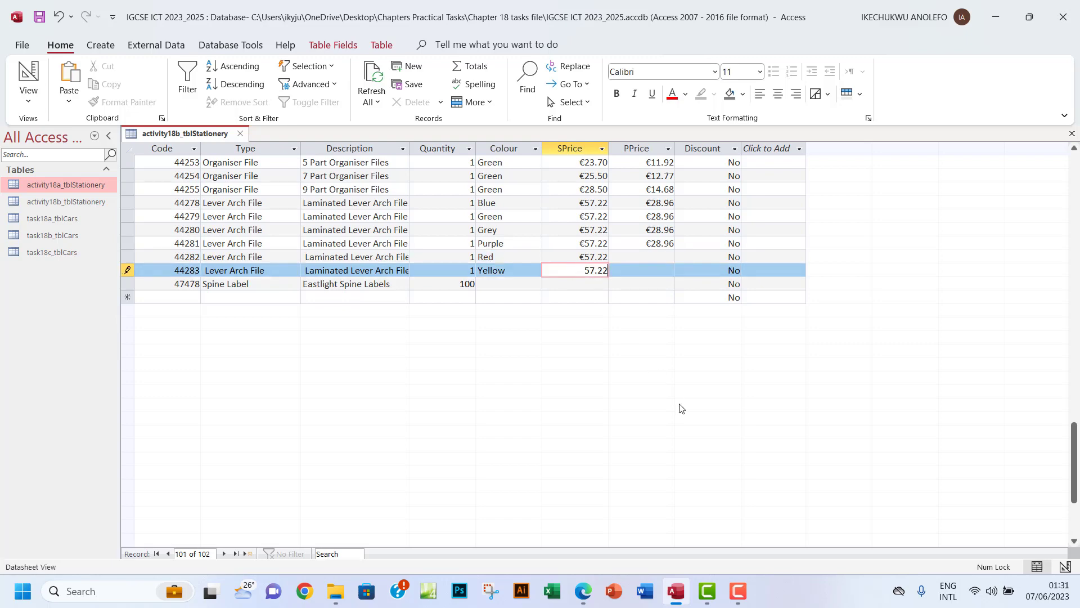
{"action": "left_click", "coordinate": [584, 596]}
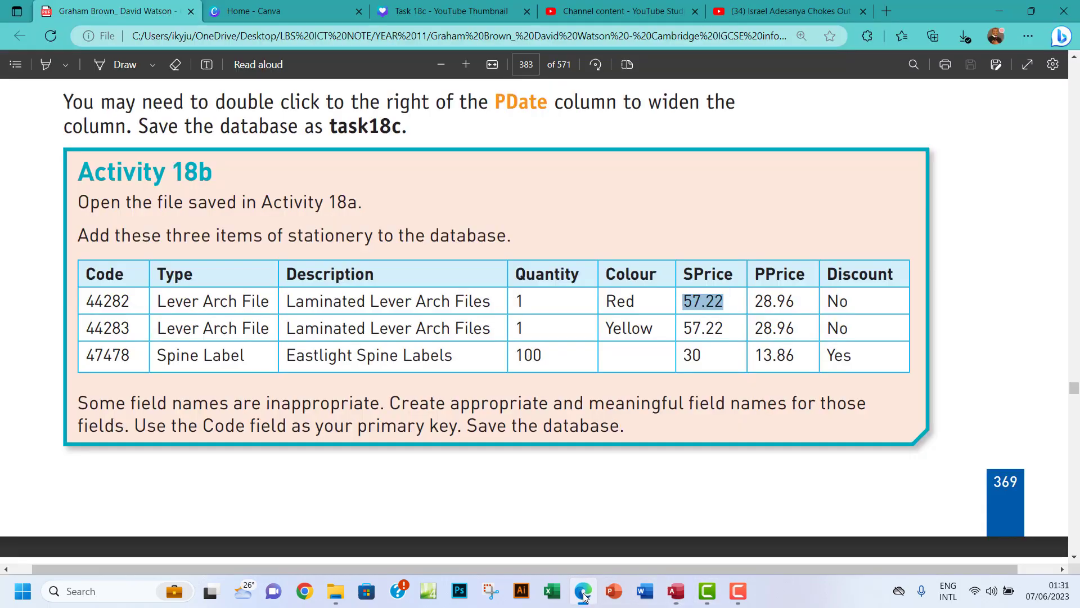
{"action": "left_click", "coordinate": [583, 596]}
{"action": "left_click", "coordinate": [582, 284]}
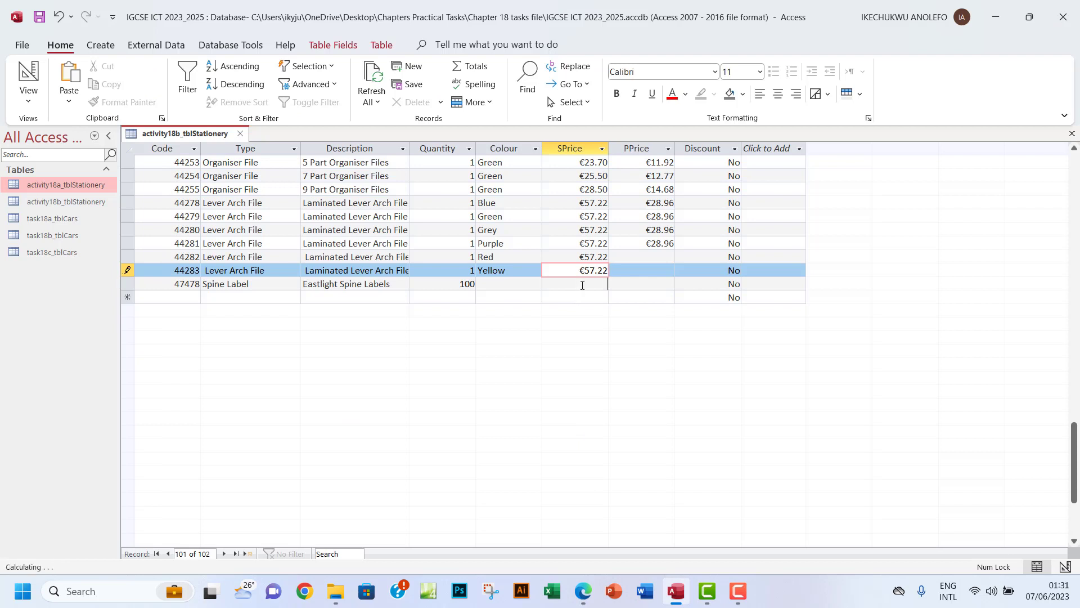
{"action": "type", "text": "30"}
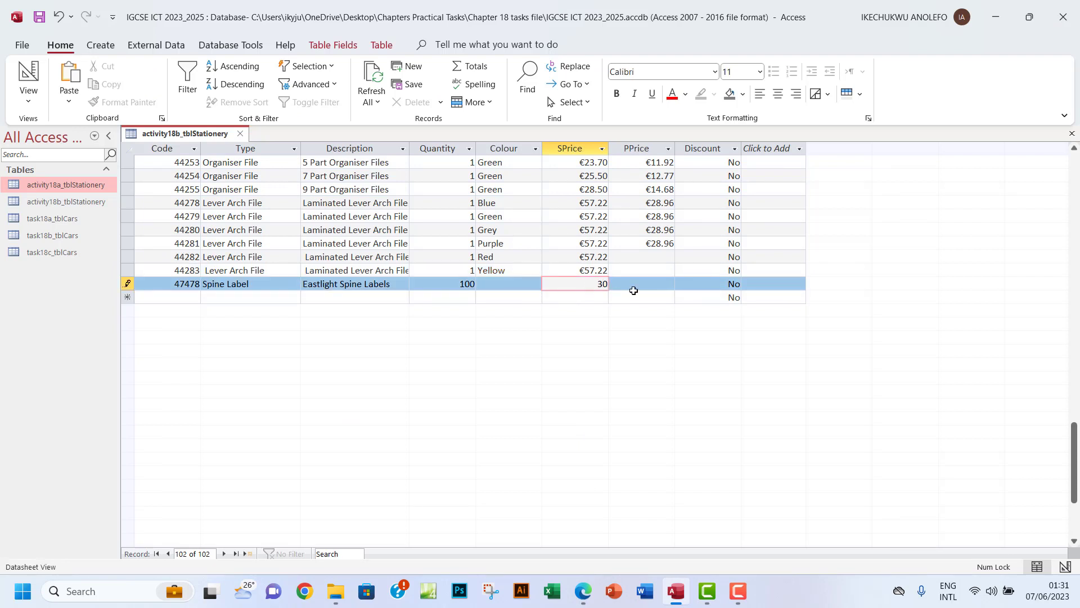
Copy the purchase price 28.96 from the textbook for record 44282.
{"action": "left_click", "coordinate": [649, 258]}
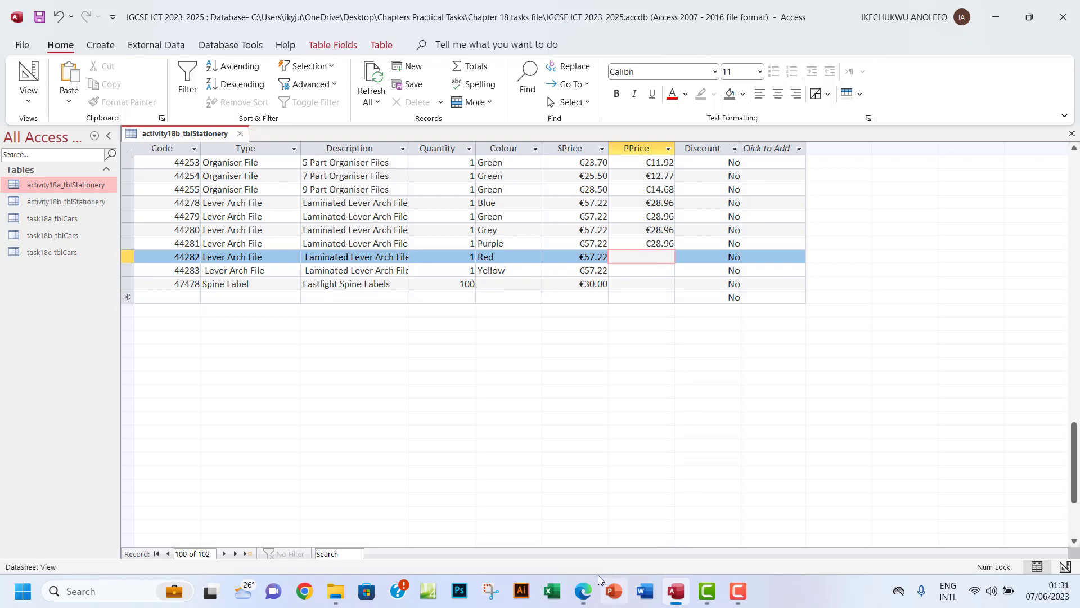
{"action": "left_click", "coordinate": [584, 592]}
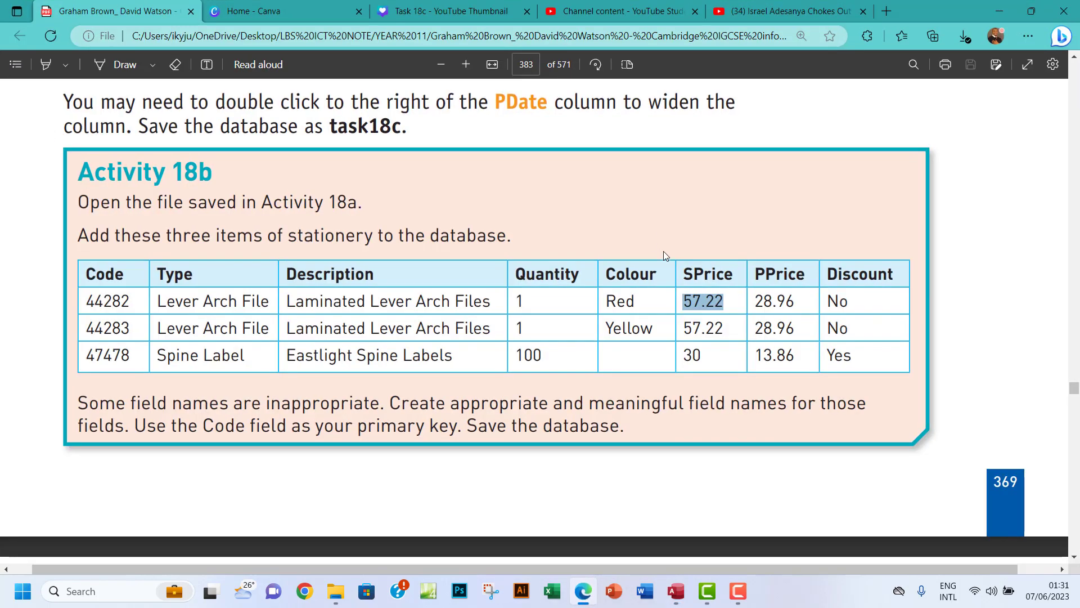
{"action": "left_click_drag", "start_coordinate": [754, 301], "coordinate": [793, 301]}
{"action": "key", "text": "ctrl+c"}
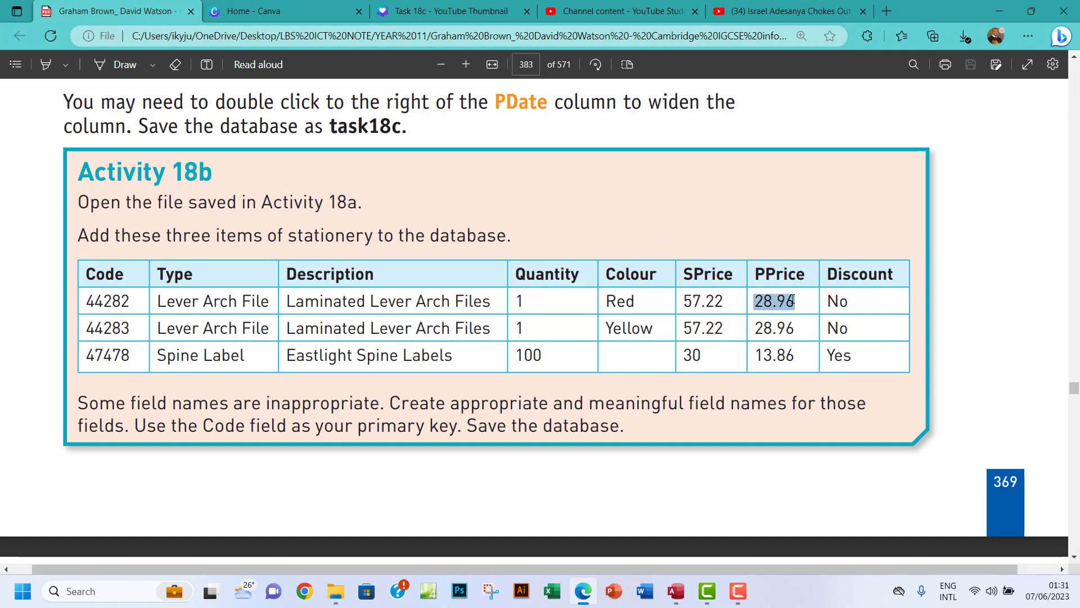
Enter purchase prices 28.96, 28.96 and 13.86 for the three new records.
{"action": "left_click", "coordinate": [686, 595]}
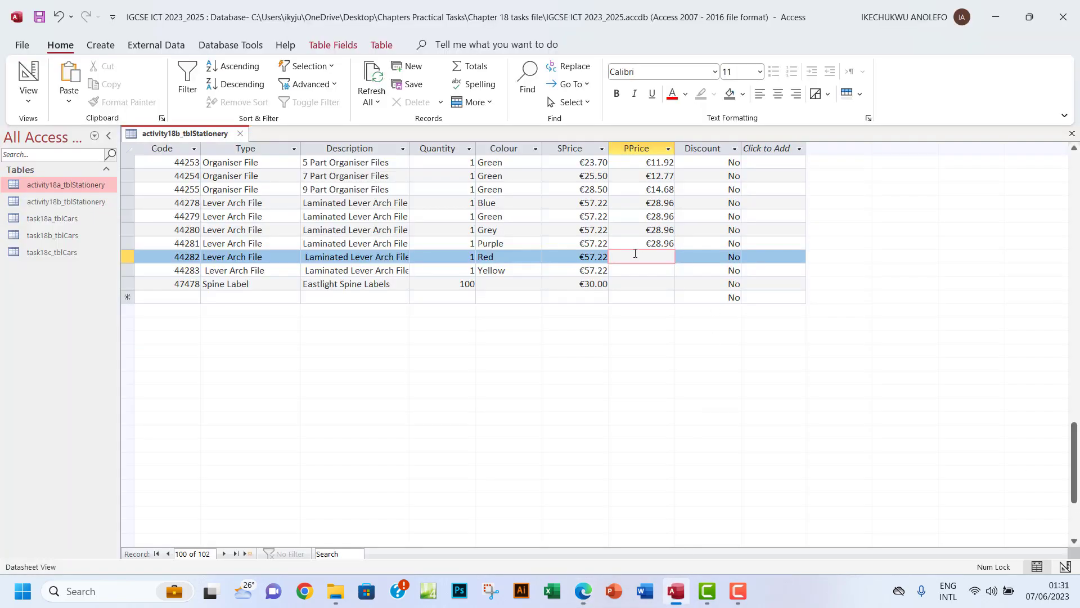
{"action": "key", "text": "ctrl+v"}
{"action": "left_click", "coordinate": [659, 271]}
{"action": "key", "text": "ctrl+v"}
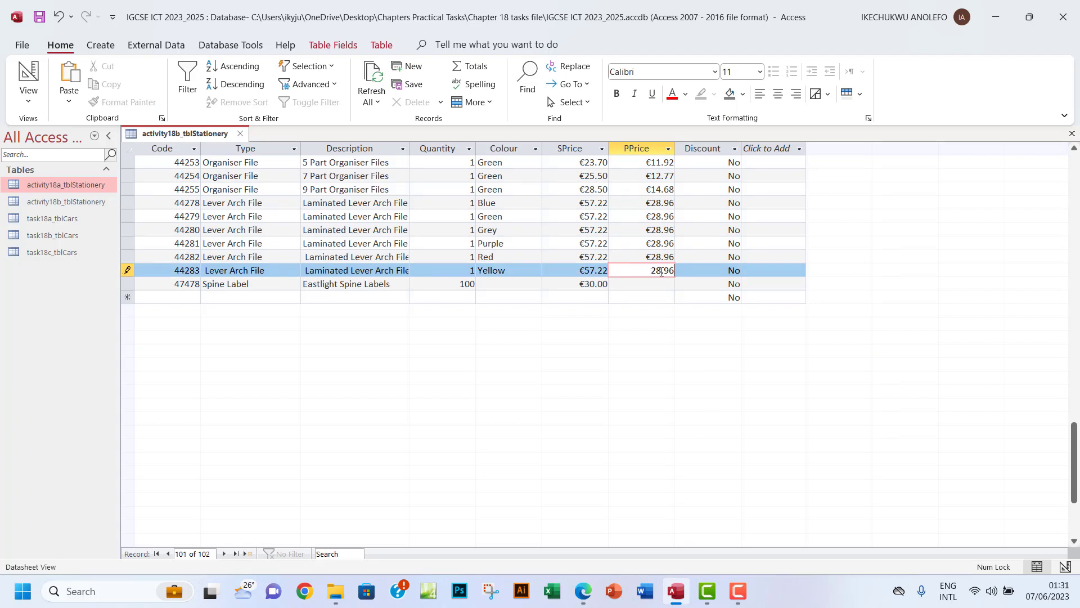
{"action": "left_click", "coordinate": [646, 284]}
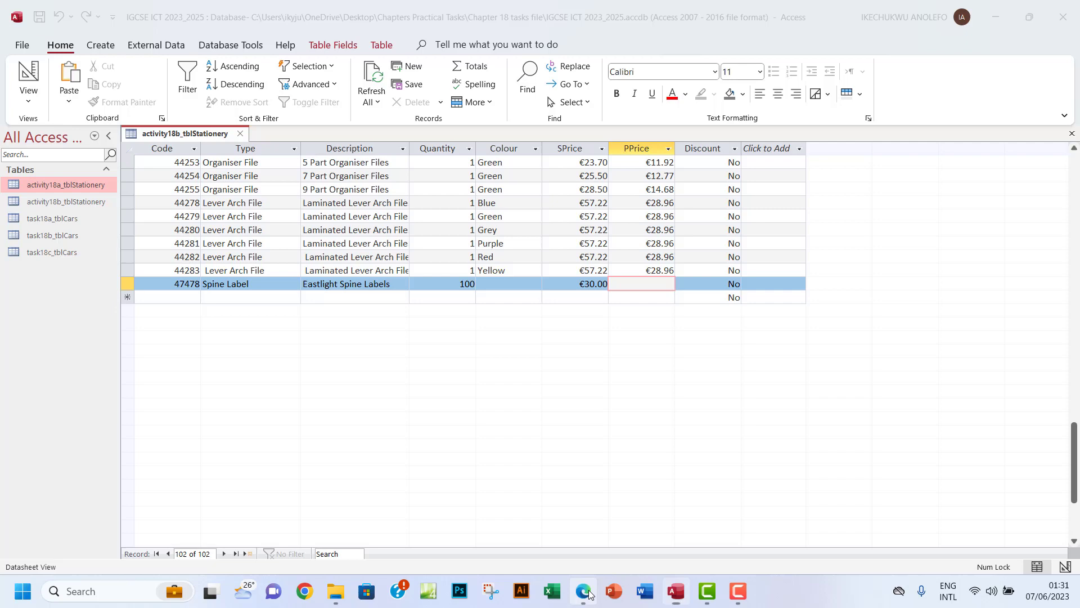
{"action": "left_click", "coordinate": [585, 592]}
{"action": "left_click", "coordinate": [675, 590]}
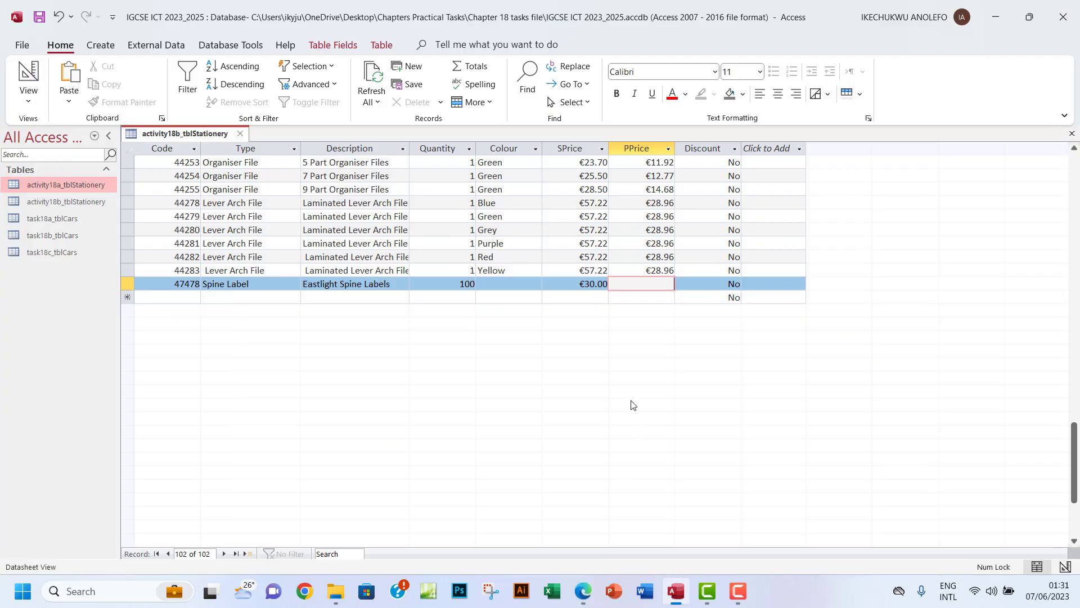
{"action": "type", "text": "13.86"}
Change record 47478's Discount from No to Yes.
{"action": "left_click", "coordinate": [583, 597]}
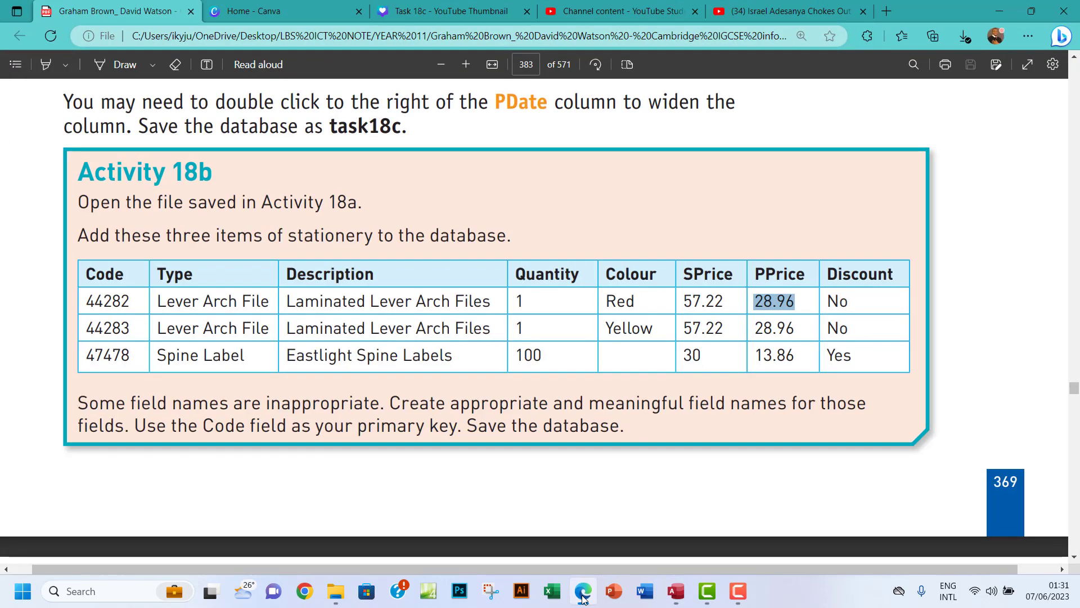
{"action": "left_click", "coordinate": [582, 597]}
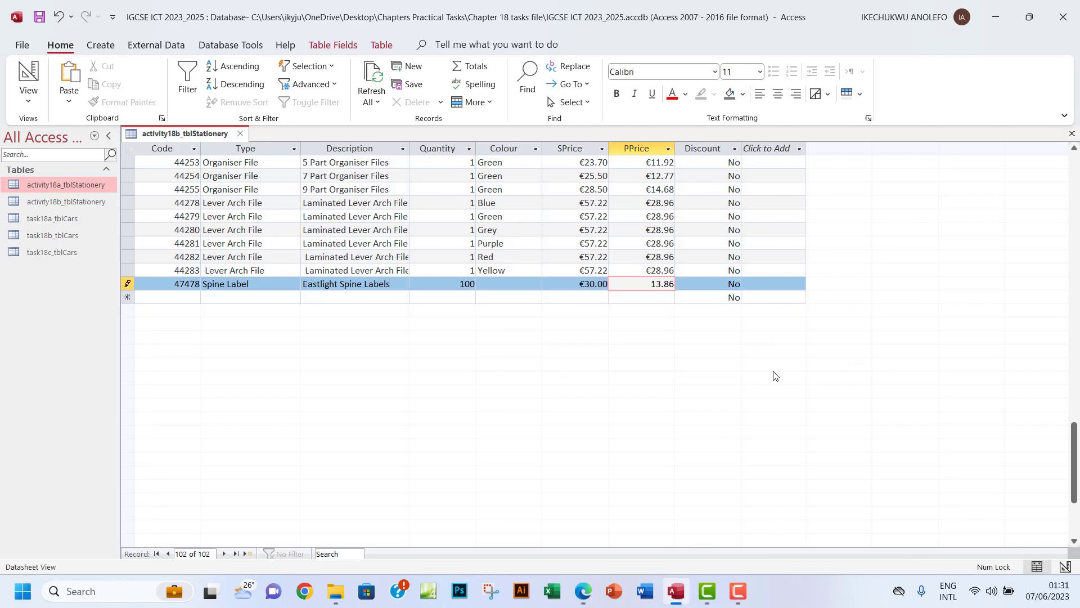
{"action": "left_click", "coordinate": [728, 284]}
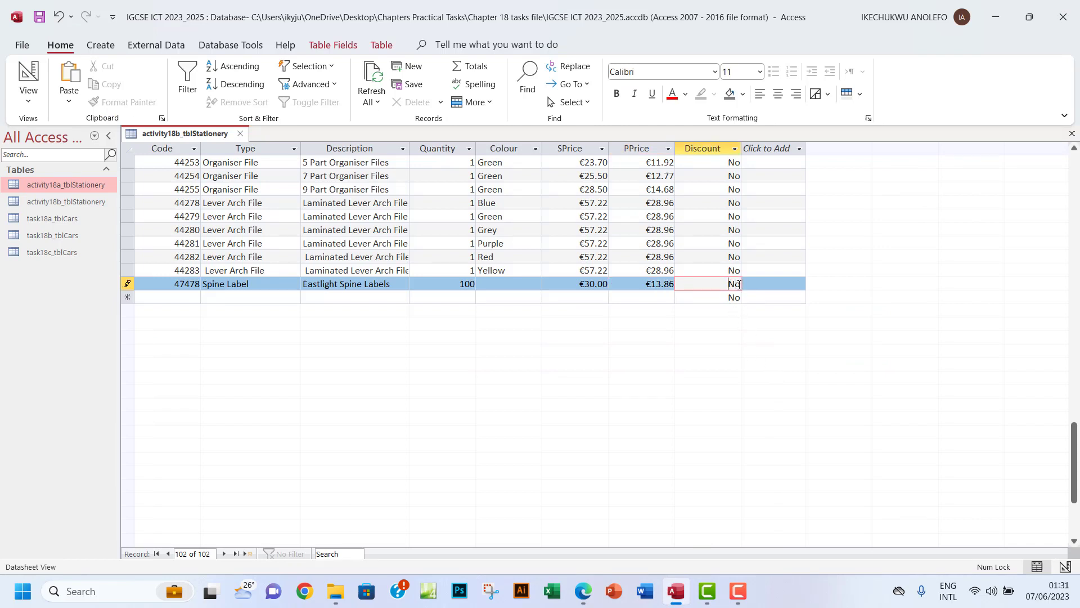
{"action": "left_click_drag", "start_coordinate": [739, 284], "coordinate": [708, 285]}
{"action": "key", "text": "BackSpace"}
{"action": "type", "text": "Yes"}
{"action": "left_click", "coordinate": [725, 271]}
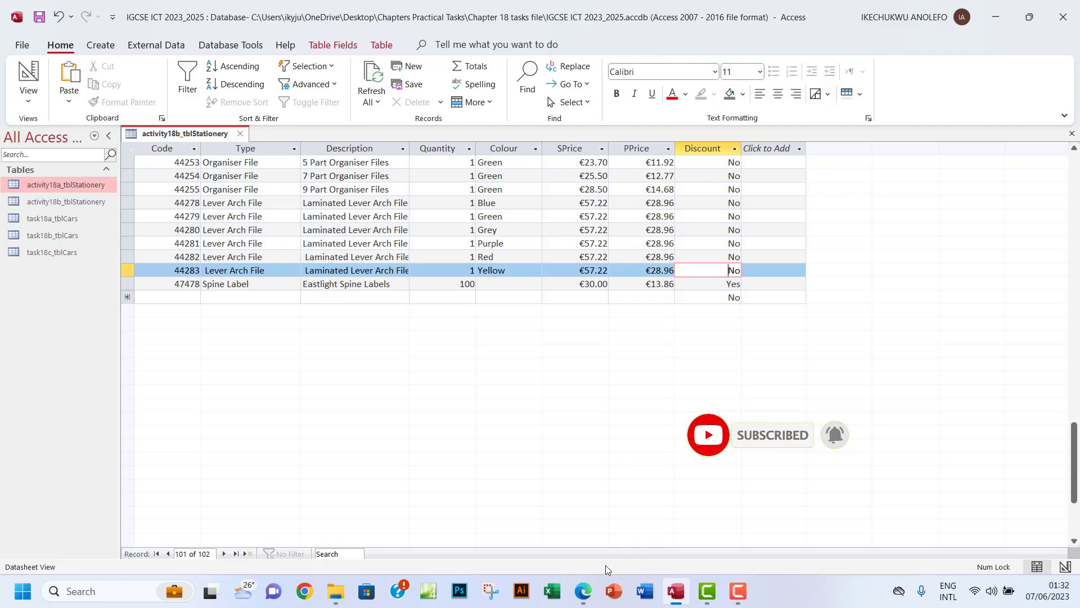
Check the entries against the textbook and close the activity18b_tblStationery table.
{"action": "left_click", "coordinate": [585, 591]}
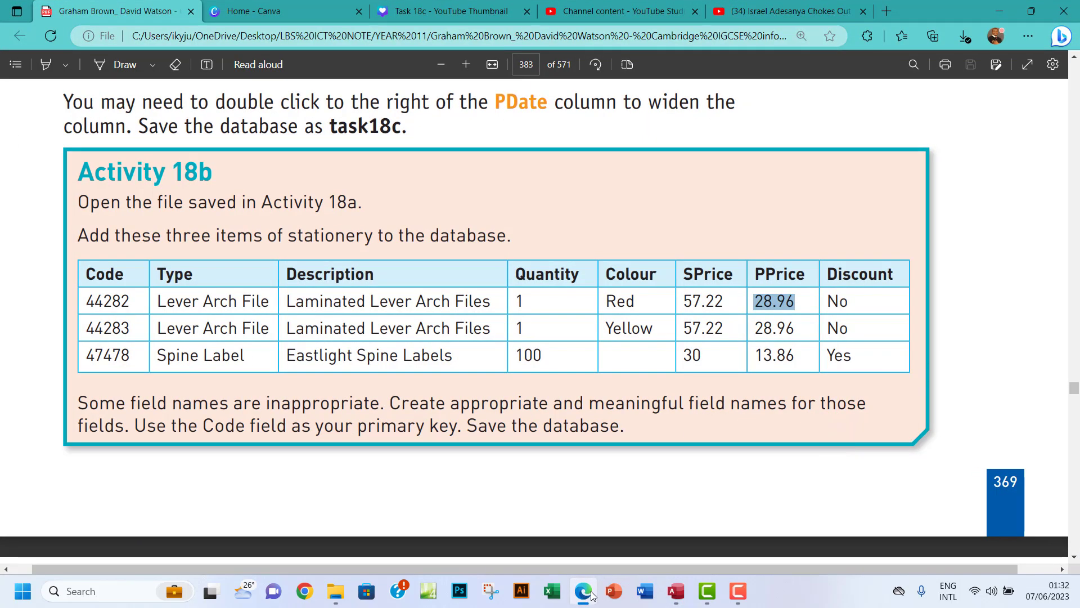
{"action": "left_click", "coordinate": [585, 591]}
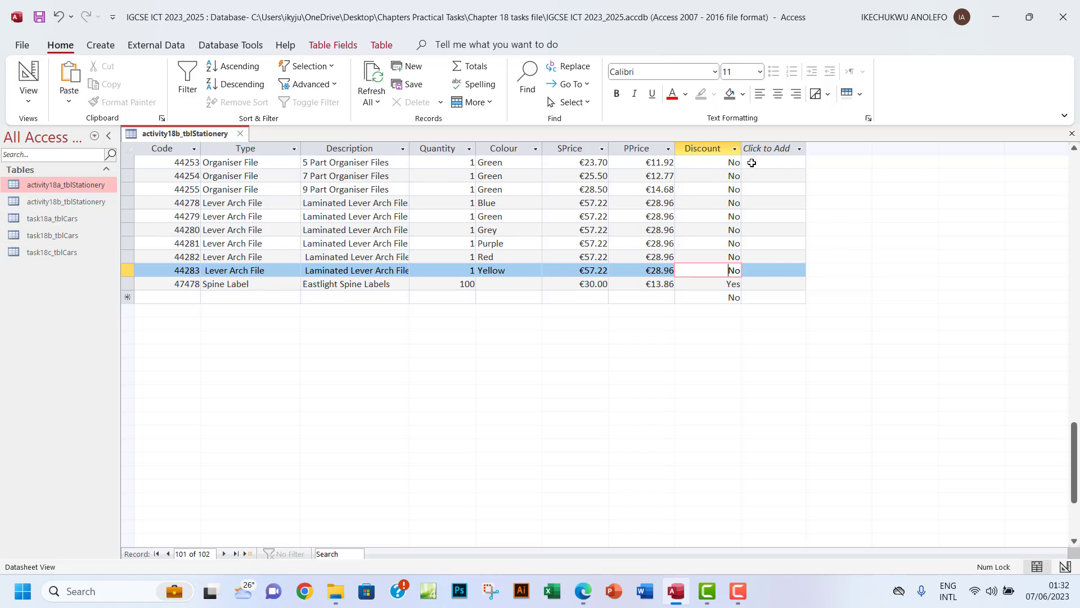
{"action": "left_click", "coordinate": [1071, 133]}
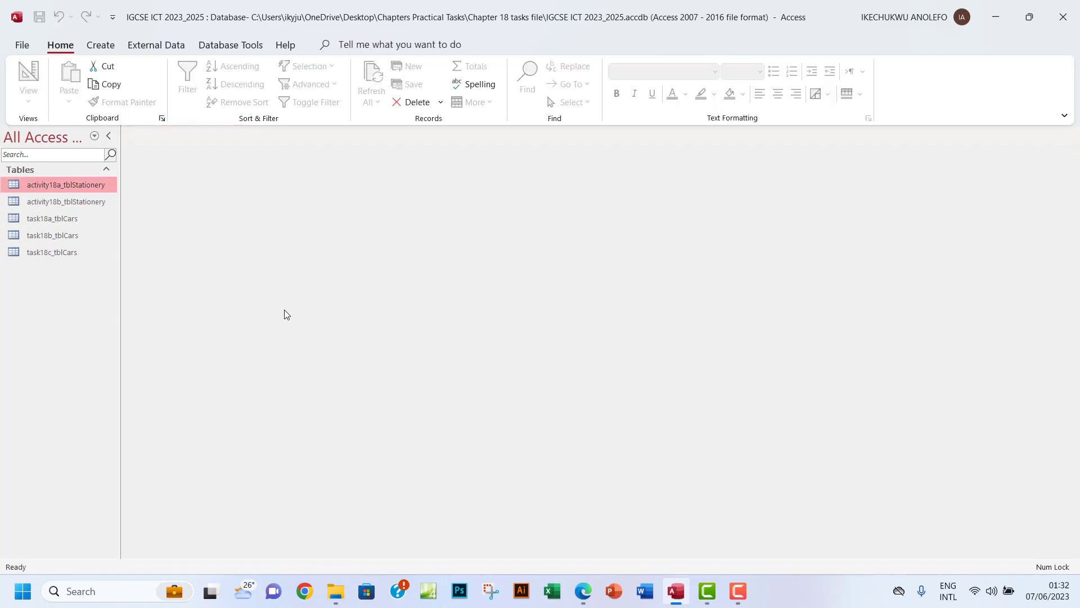